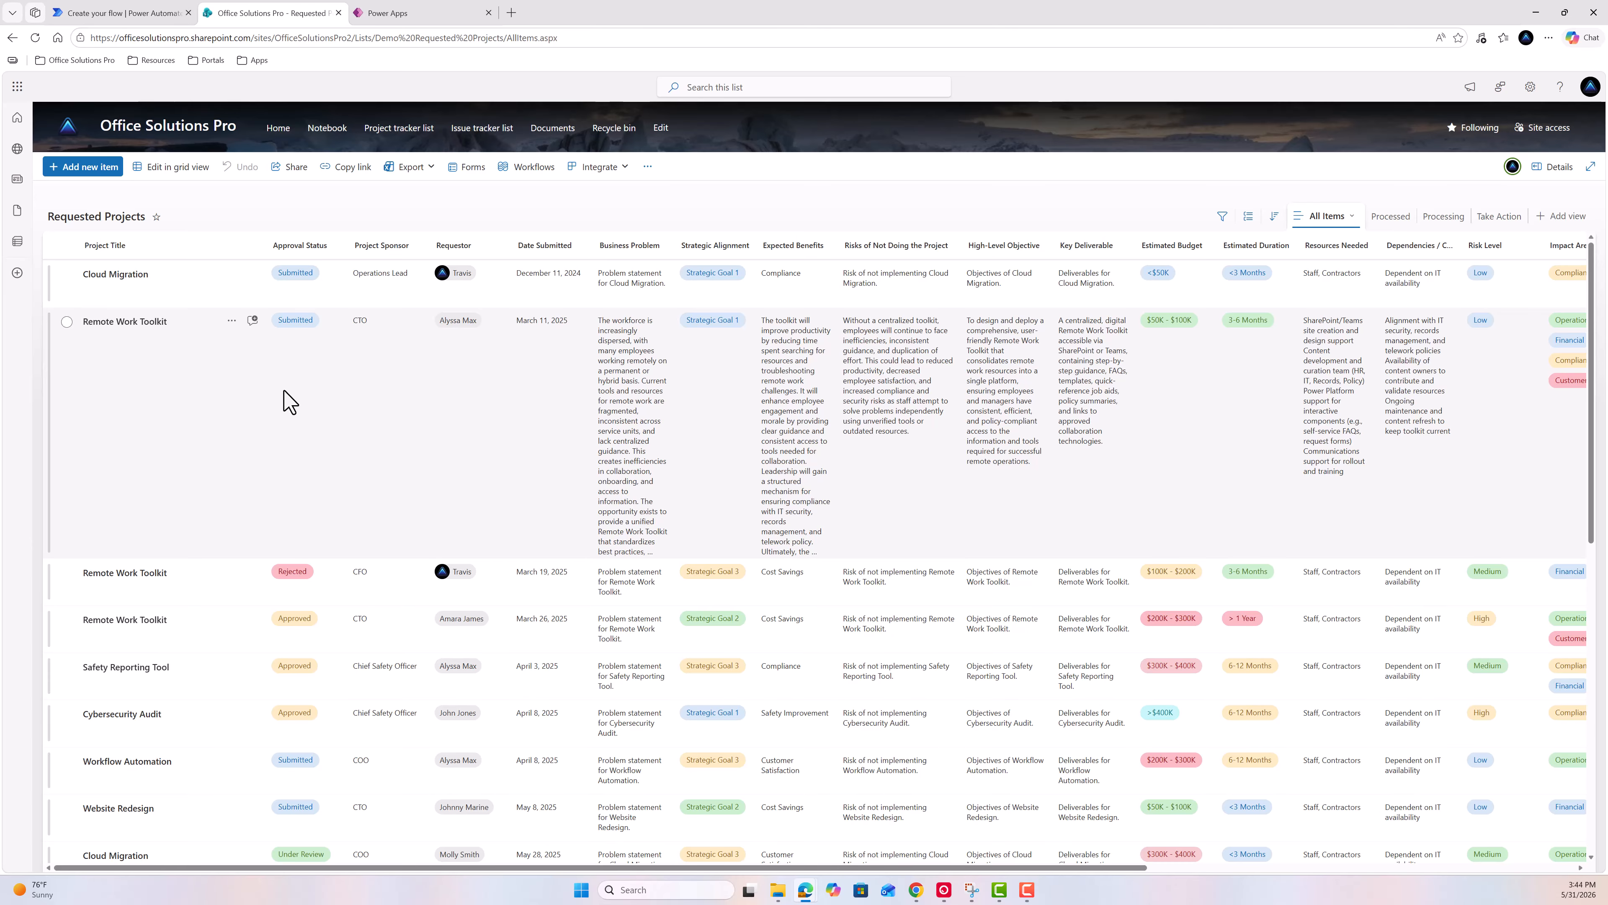
# Review the items in the Requested Projects SharePoint list and the rows of the Task Trackers table in Power Apps.
pyautogui.scroll(-10, 288, 404)
pyautogui.scroll(12, 285, 400)
pyautogui.click(418, 13)
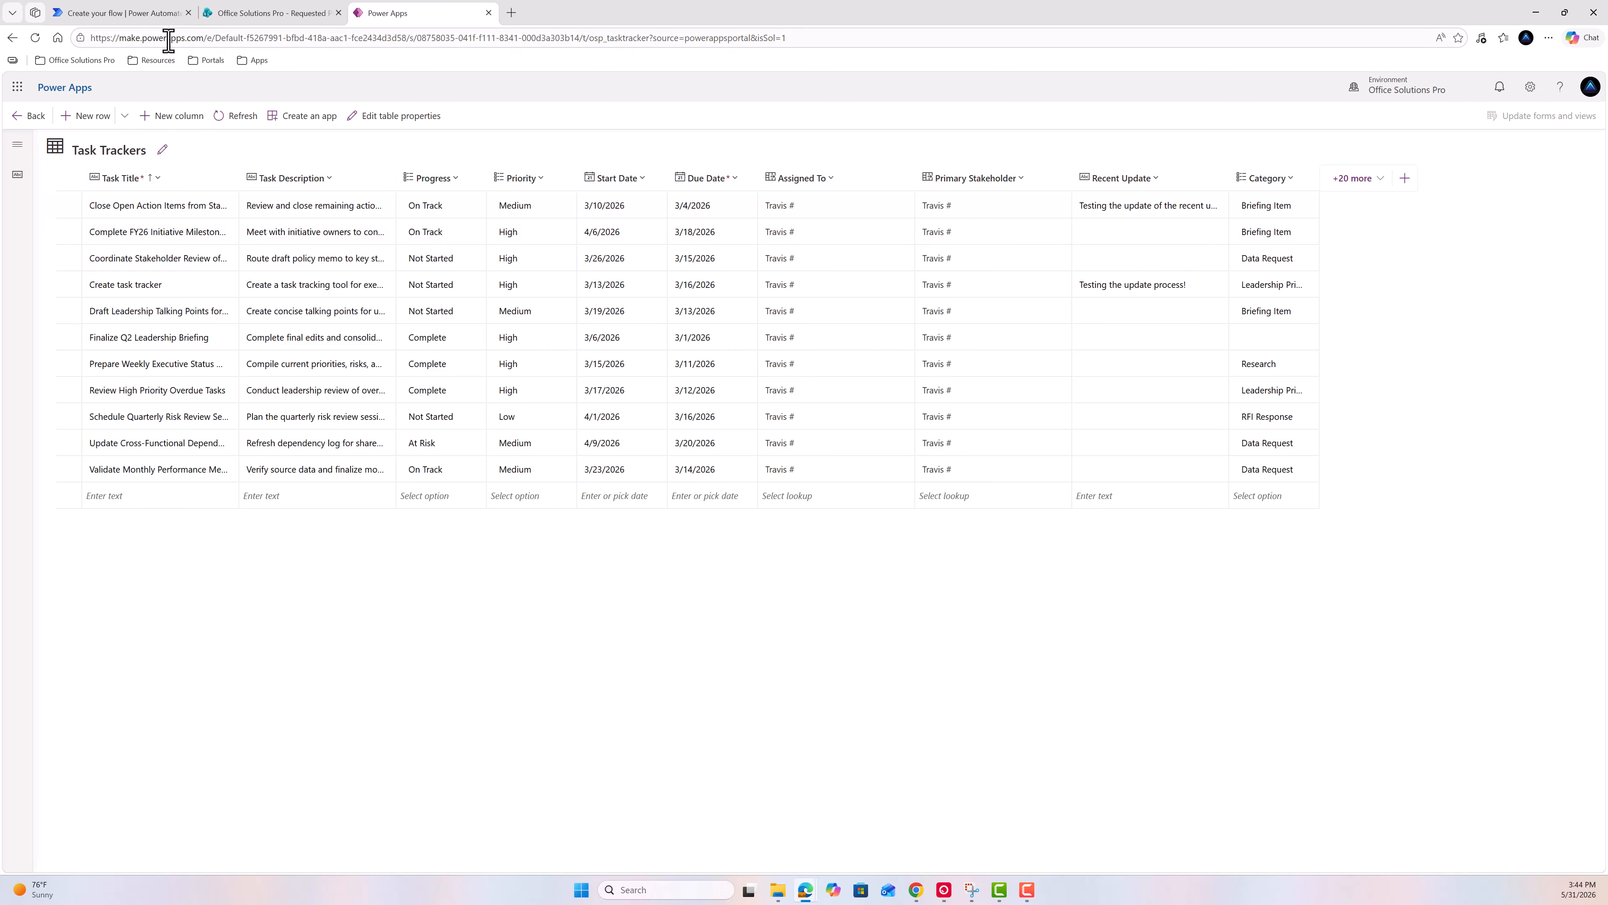
# Switch to Power Automate and create an instant cloud flow with the "Manually trigger a flow" trigger.
pyautogui.click(124, 13)
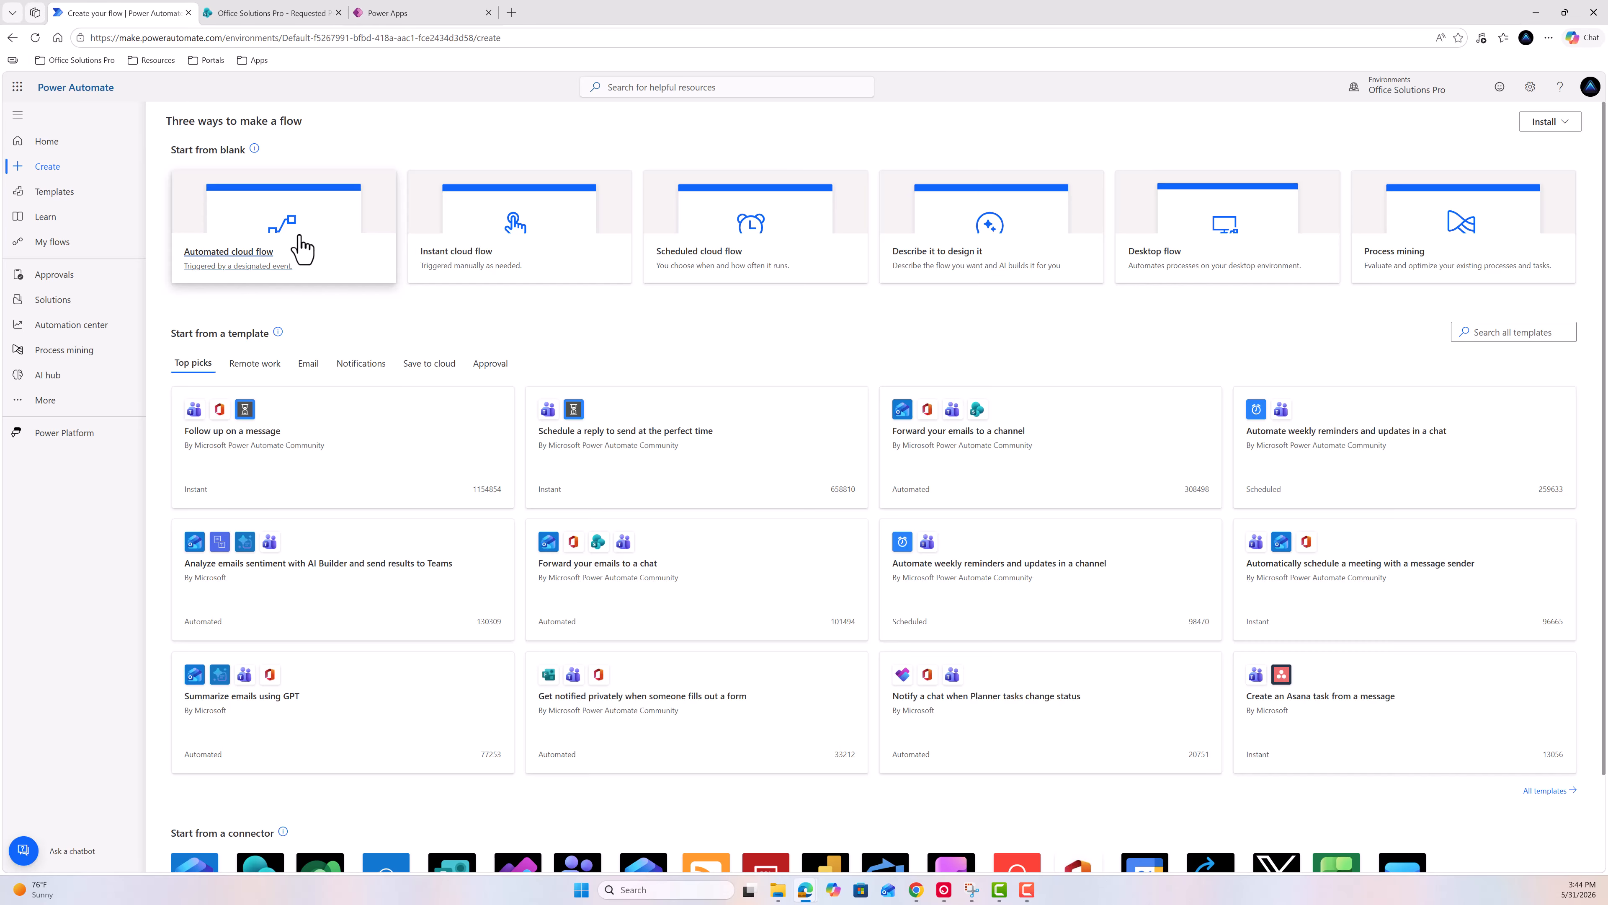
pyautogui.click(474, 276)
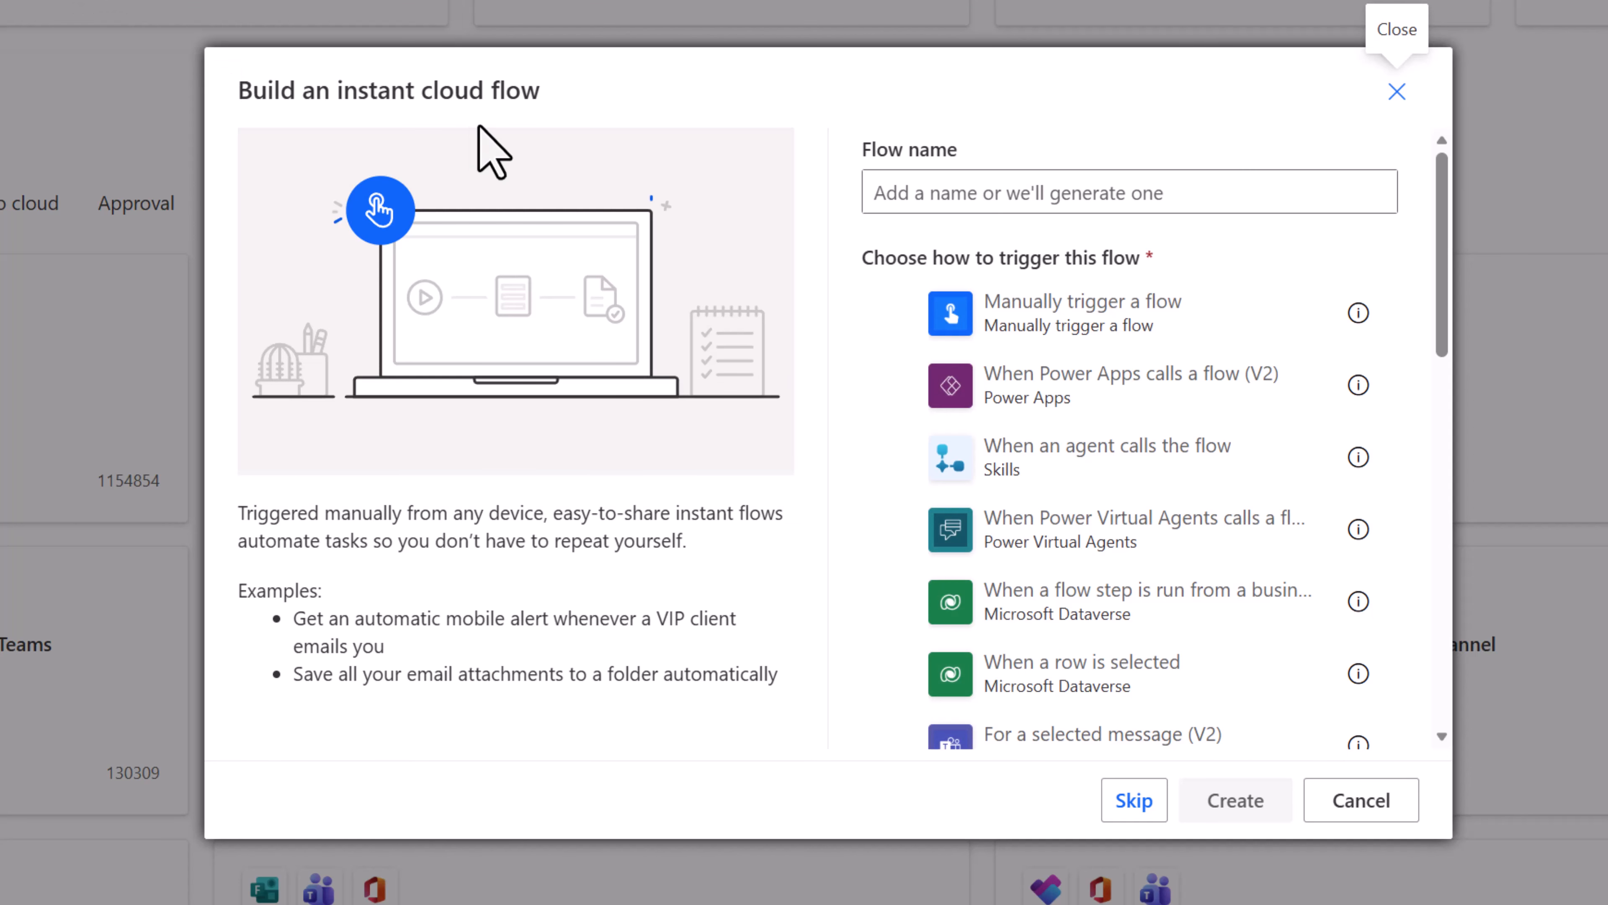
pyautogui.click(1105, 326)
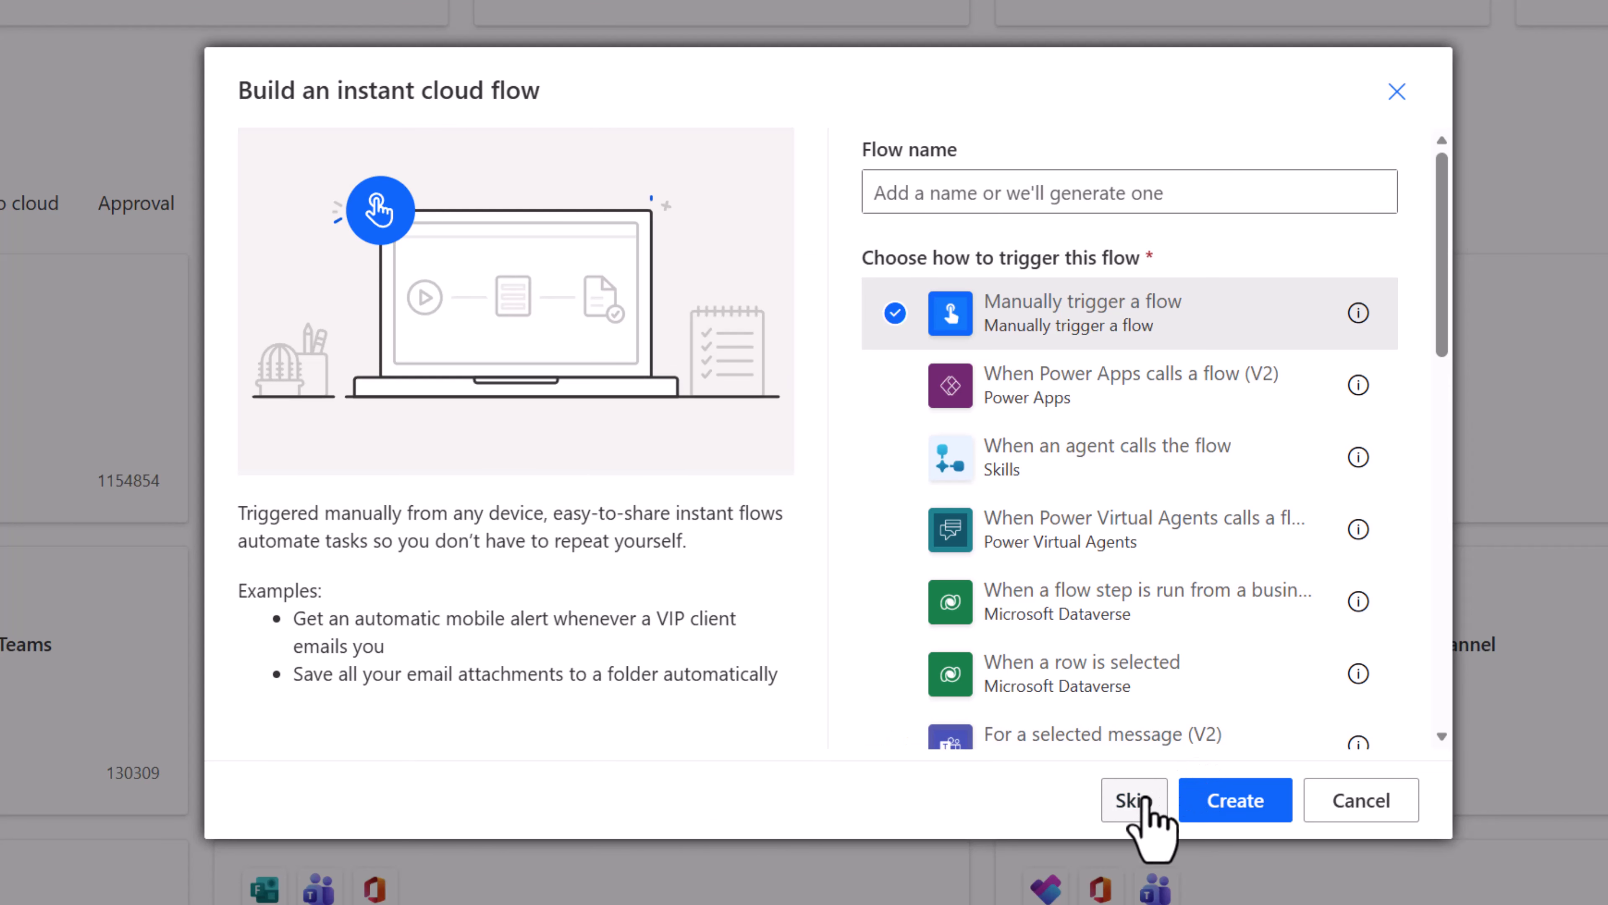
pyautogui.click(1229, 801)
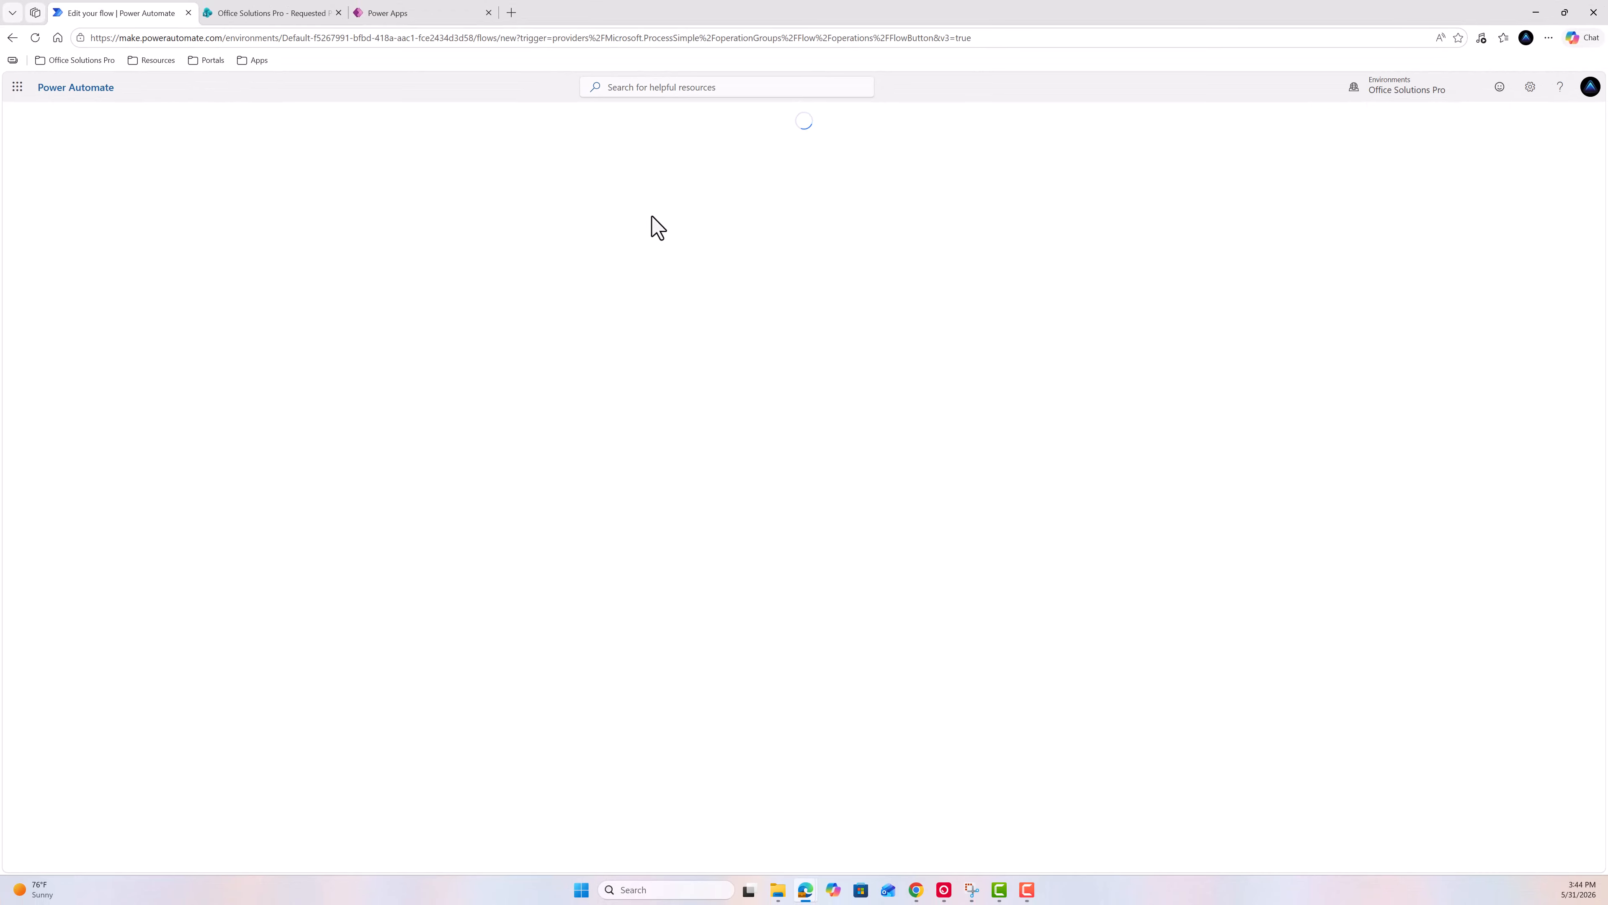
# Name the untitled flow "Count Rows Demo".
pyautogui.click(87, 115)
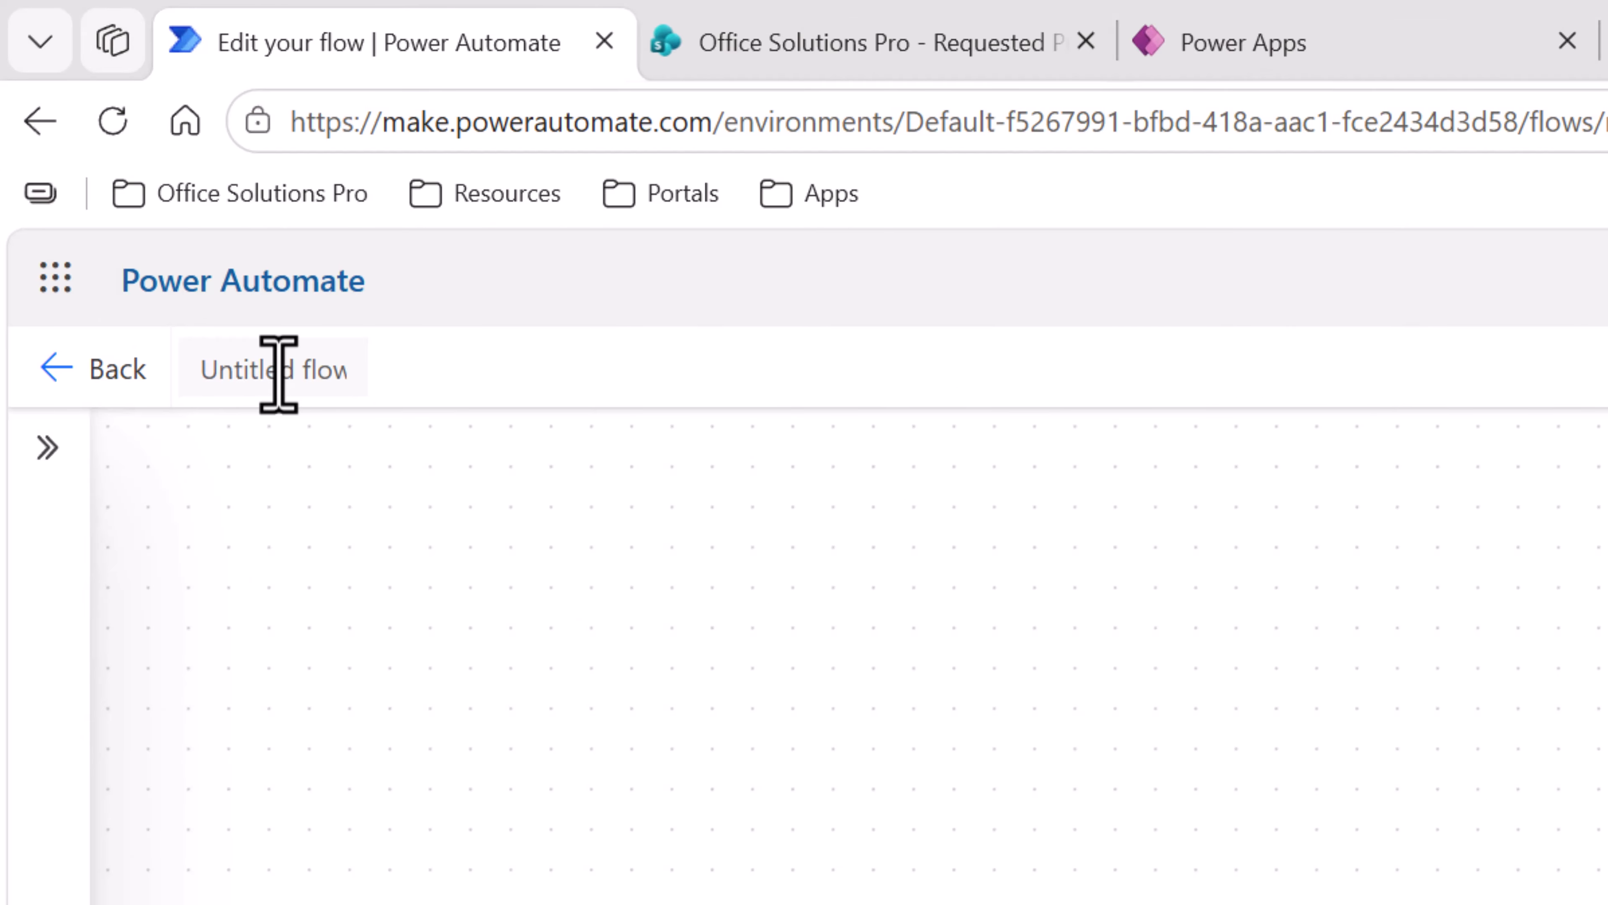
pyautogui.write('Count Rows')
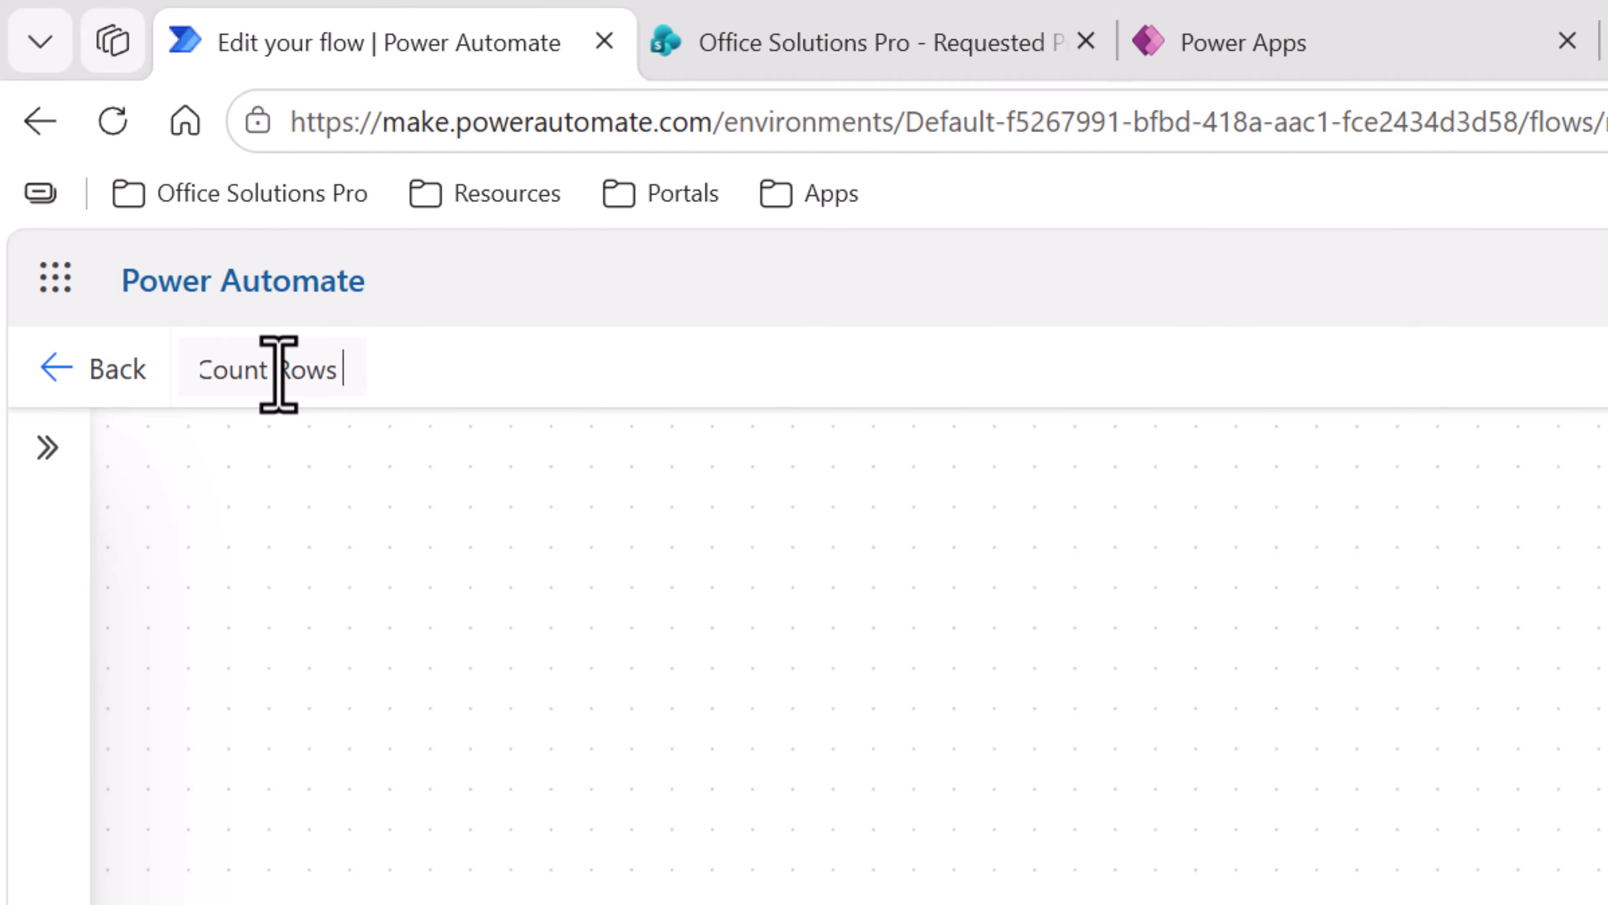
pyautogui.write(' Demo')
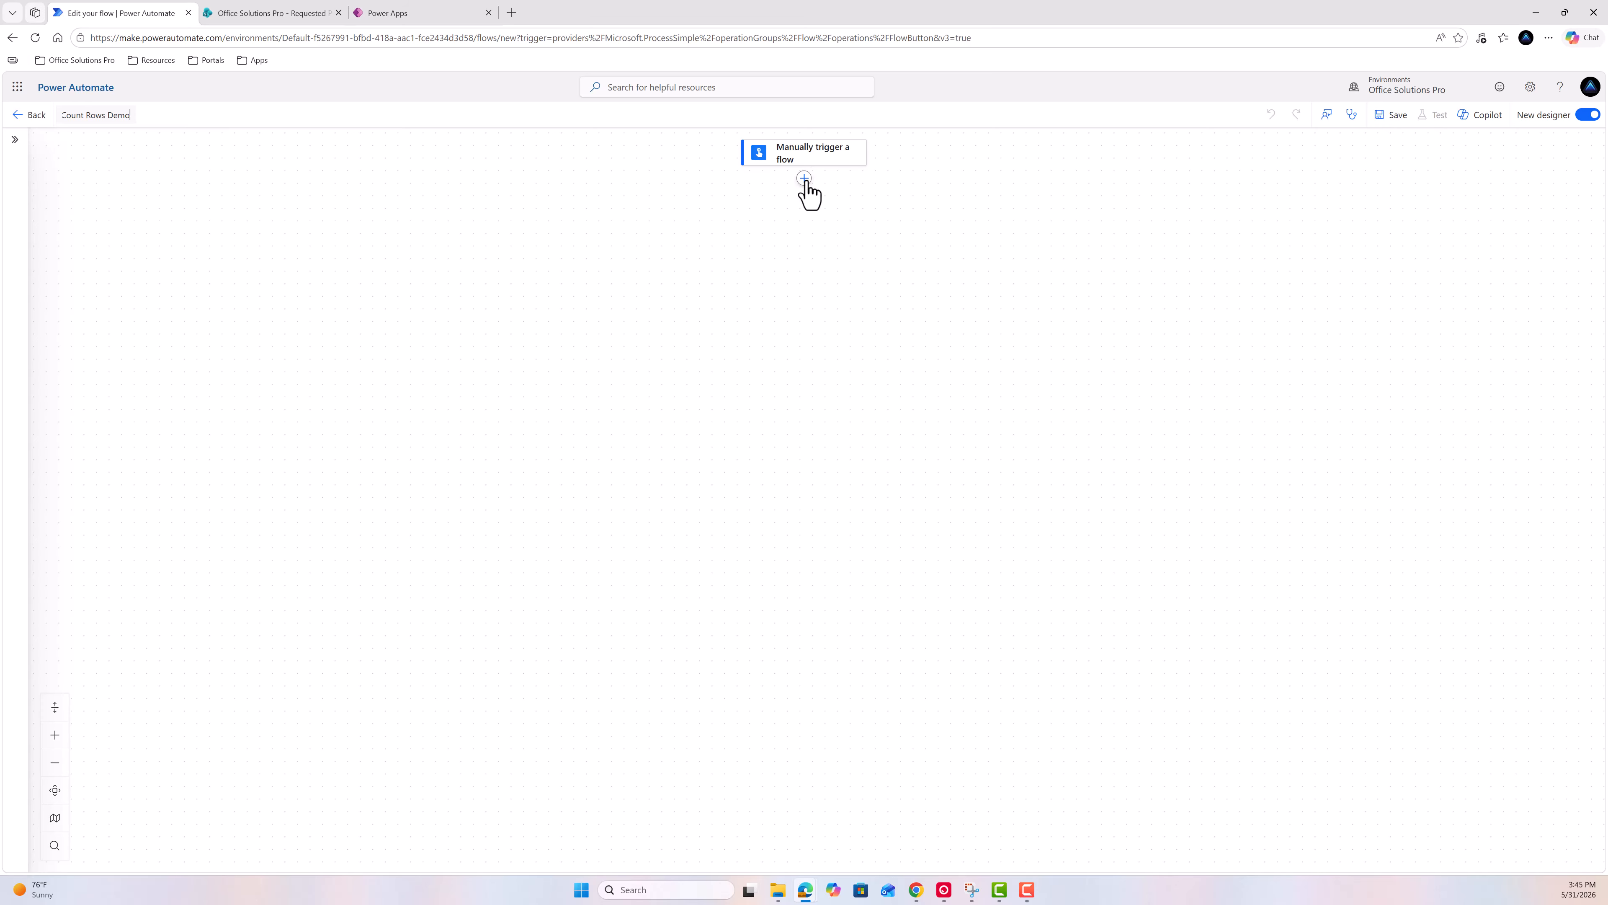
# Add a SharePoint Get items action below the trigger, using the Office Solutions Pro site (OfficeSolutionsPro2) and the Requested Projects list.
pyautogui.click(806, 187)
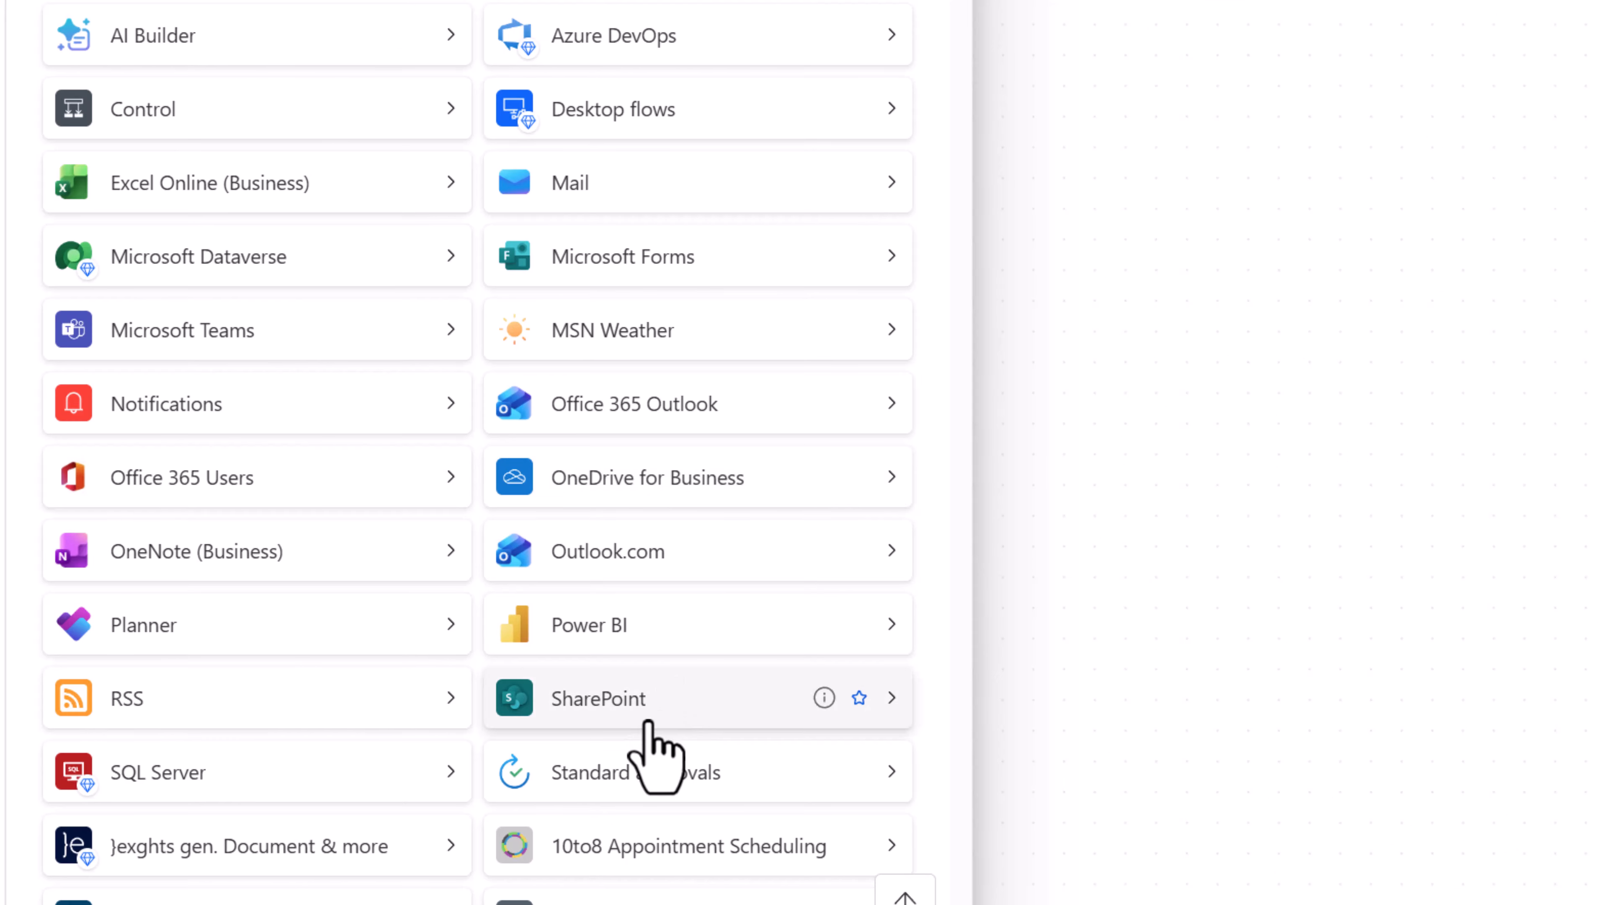
pyautogui.click(649, 723)
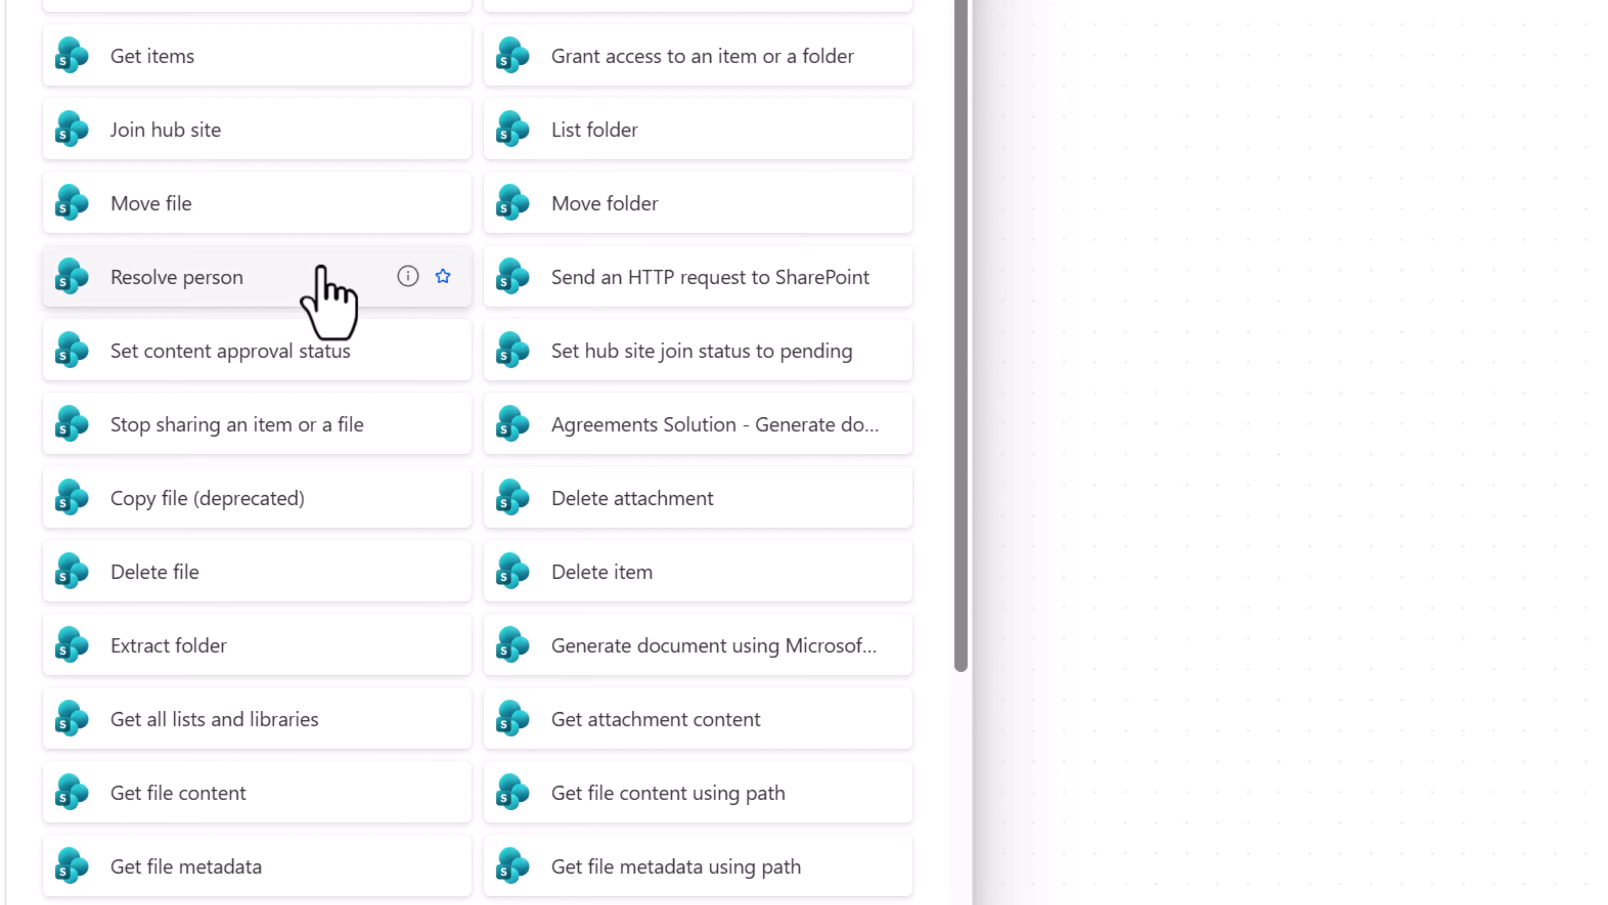
pyautogui.click(188, 61)
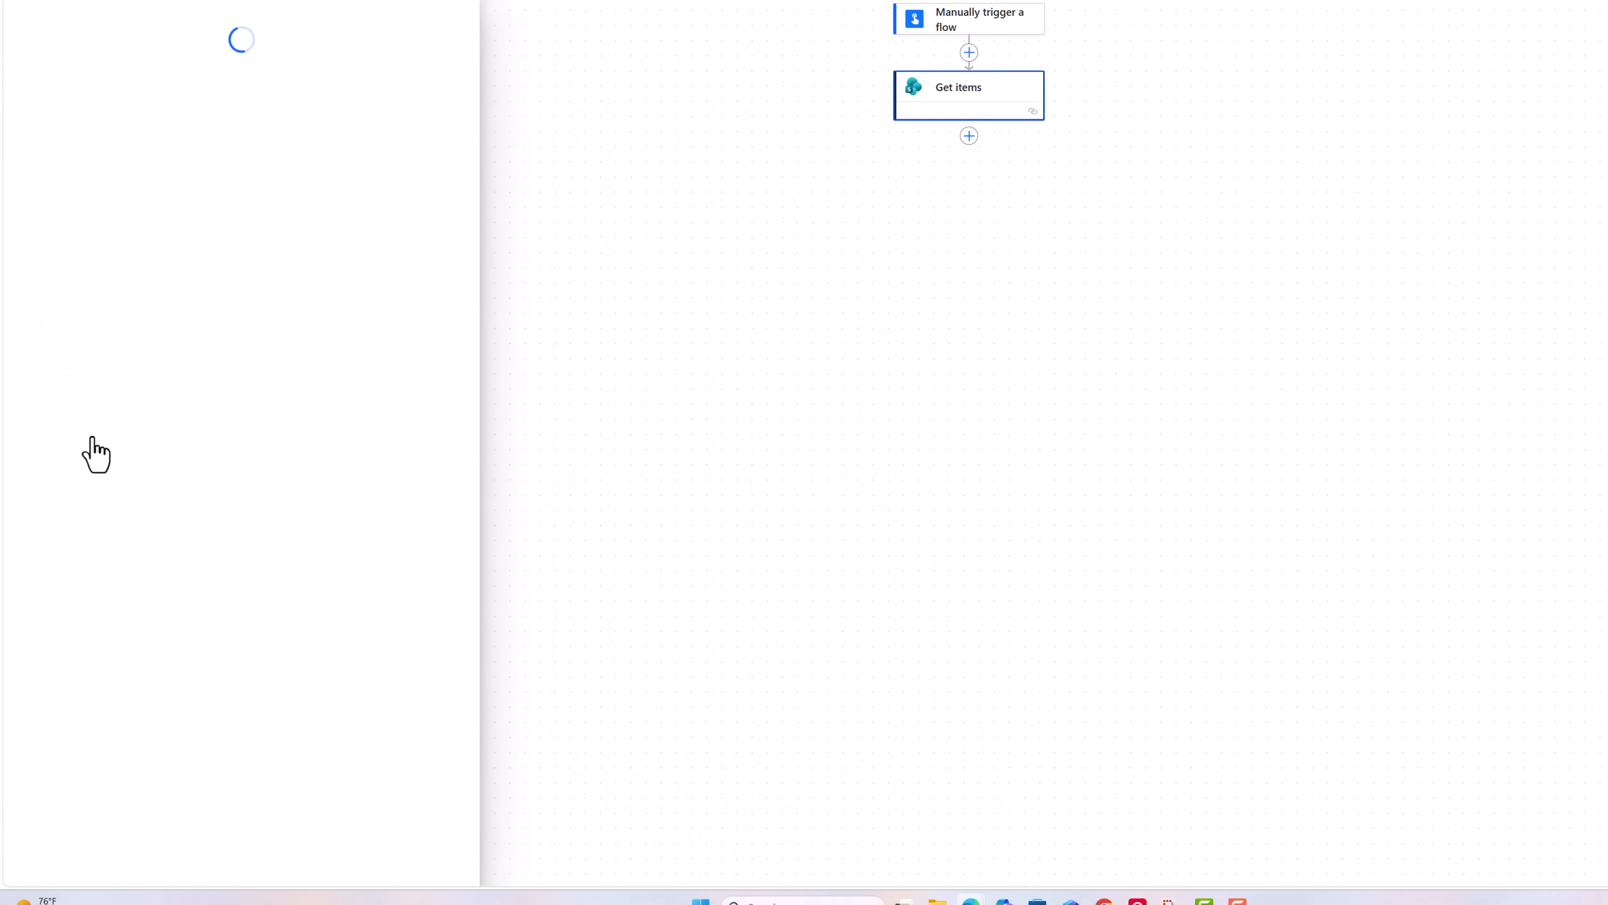
pyautogui.click(374, 244)
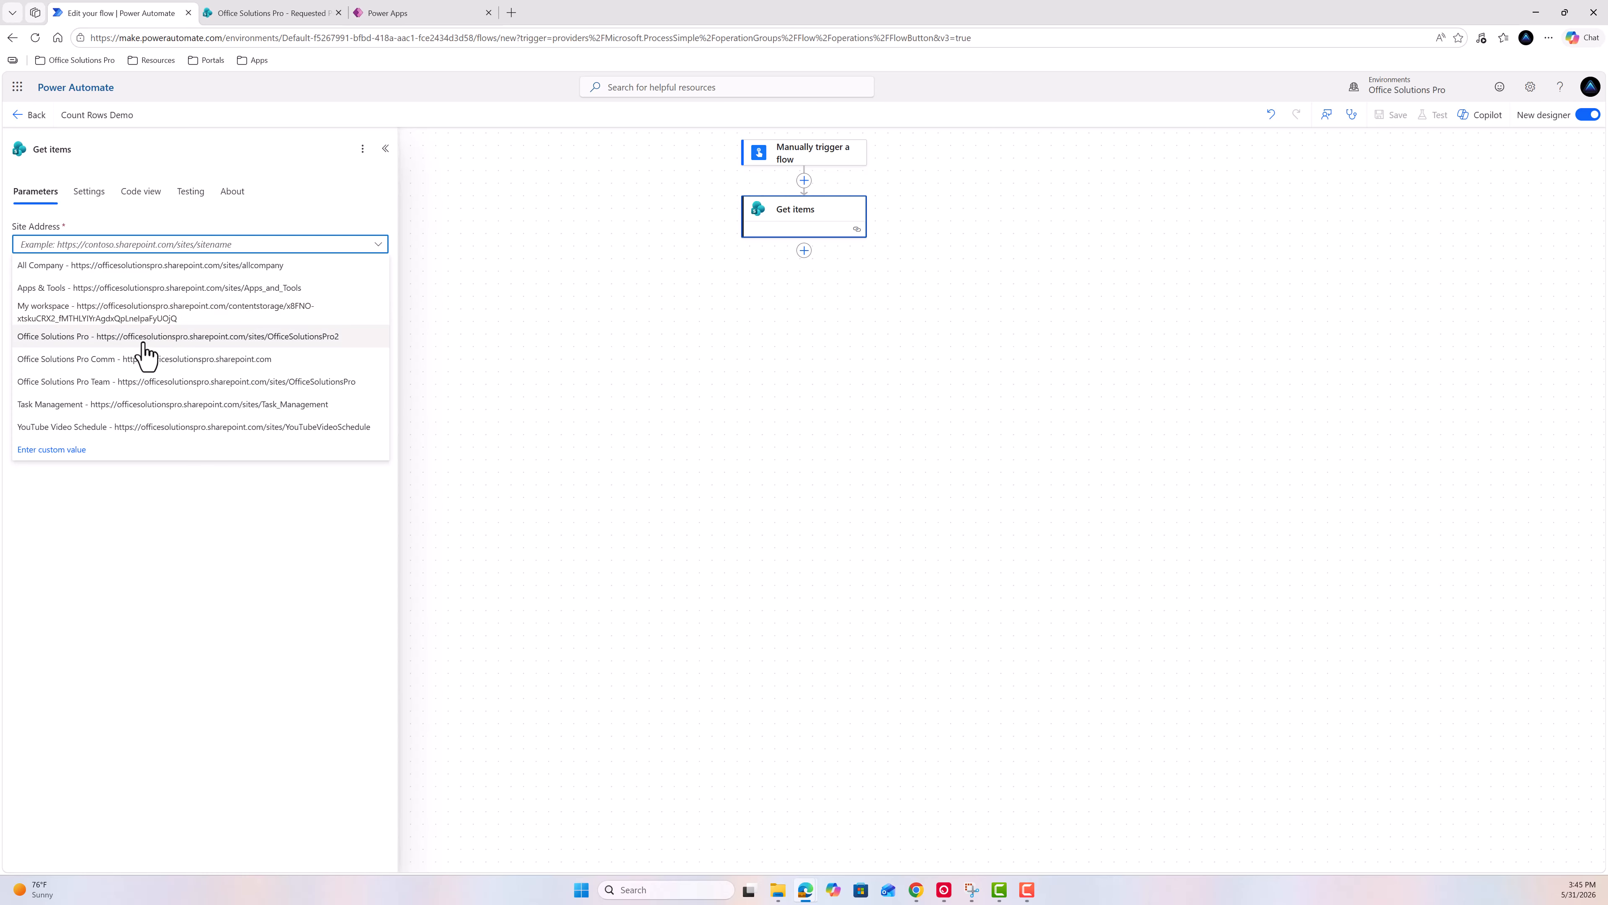
pyautogui.click(143, 339)
pyautogui.click(159, 284)
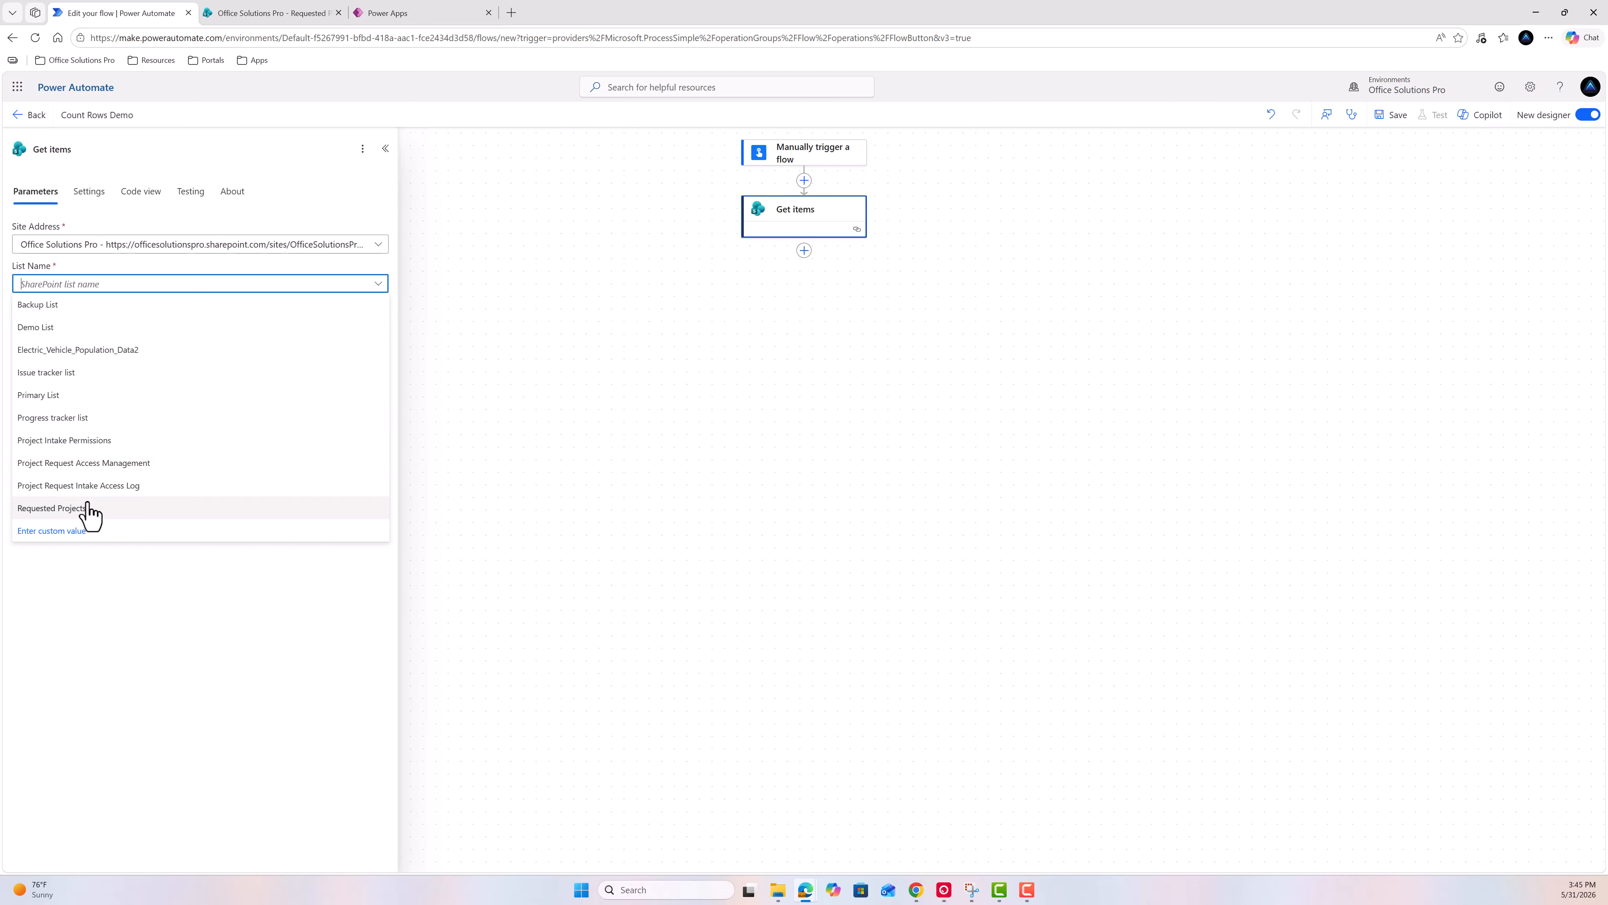
pyautogui.click(82, 510)
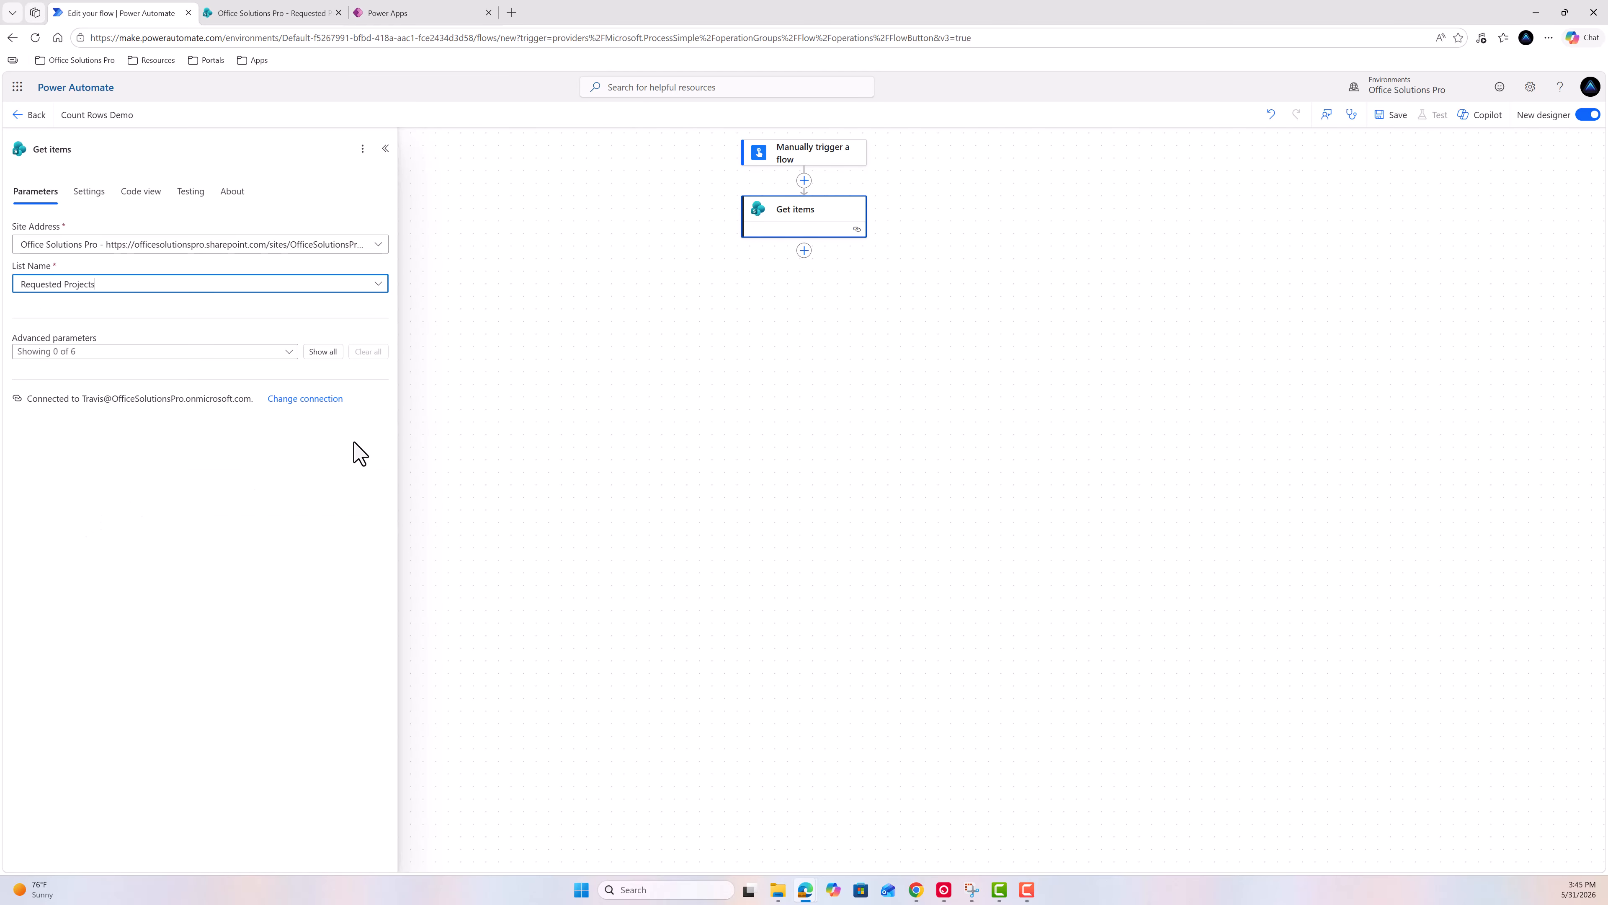
# Add a Compose action after Get items with the expression length(outputs('Get_items')?['body/value']) as its input.
pyautogui.click(803, 252)
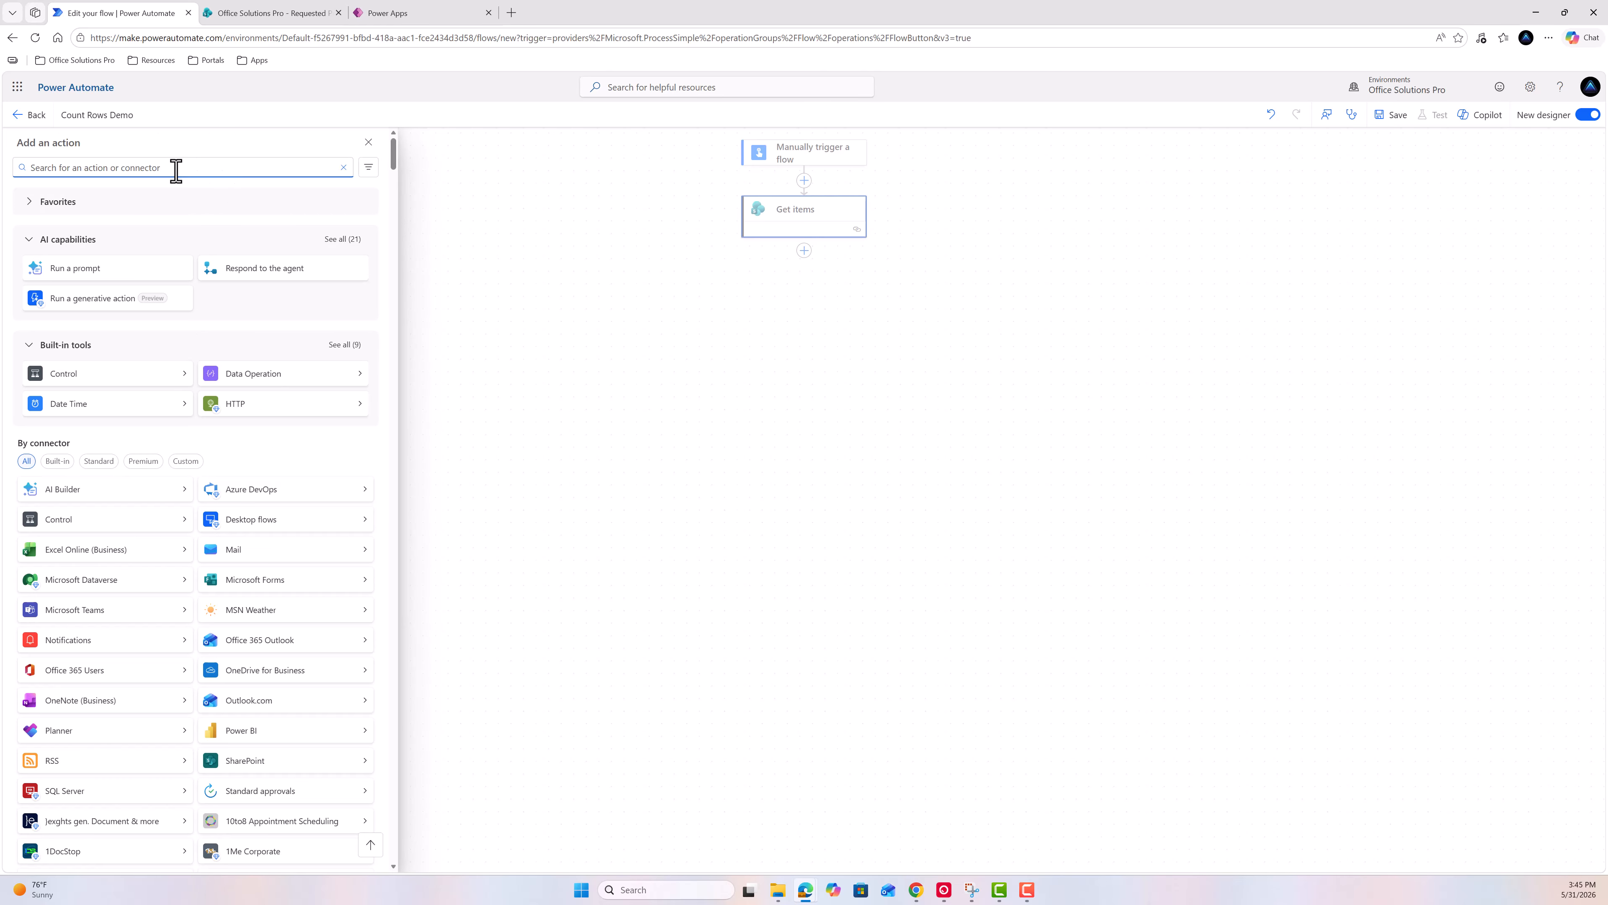
pyautogui.write('compose')
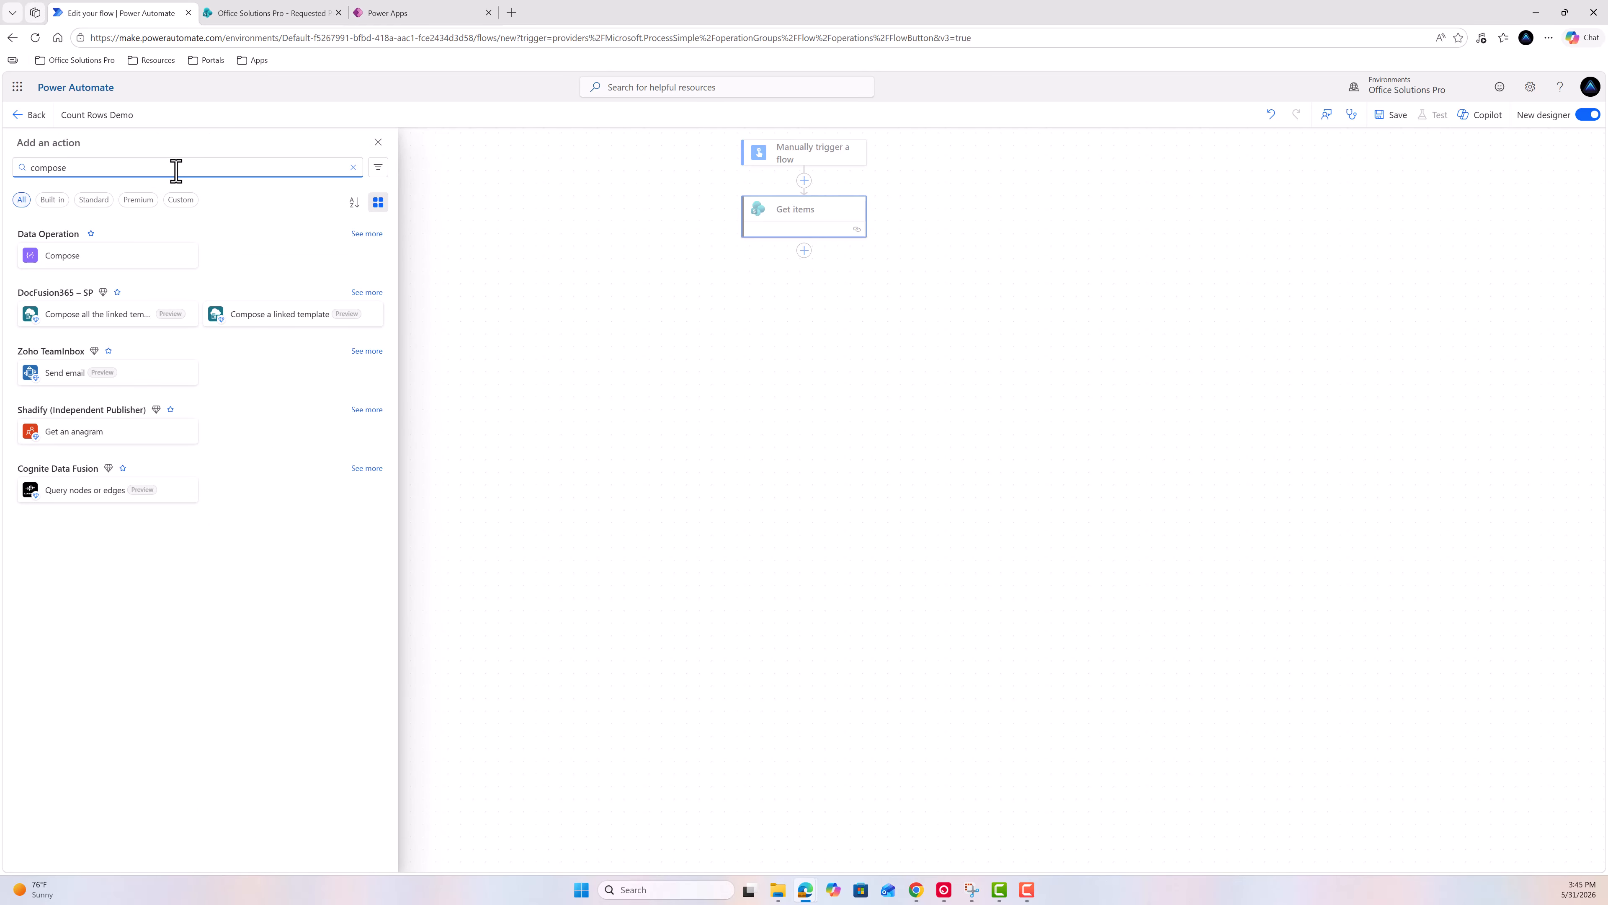
pyautogui.click(125, 263)
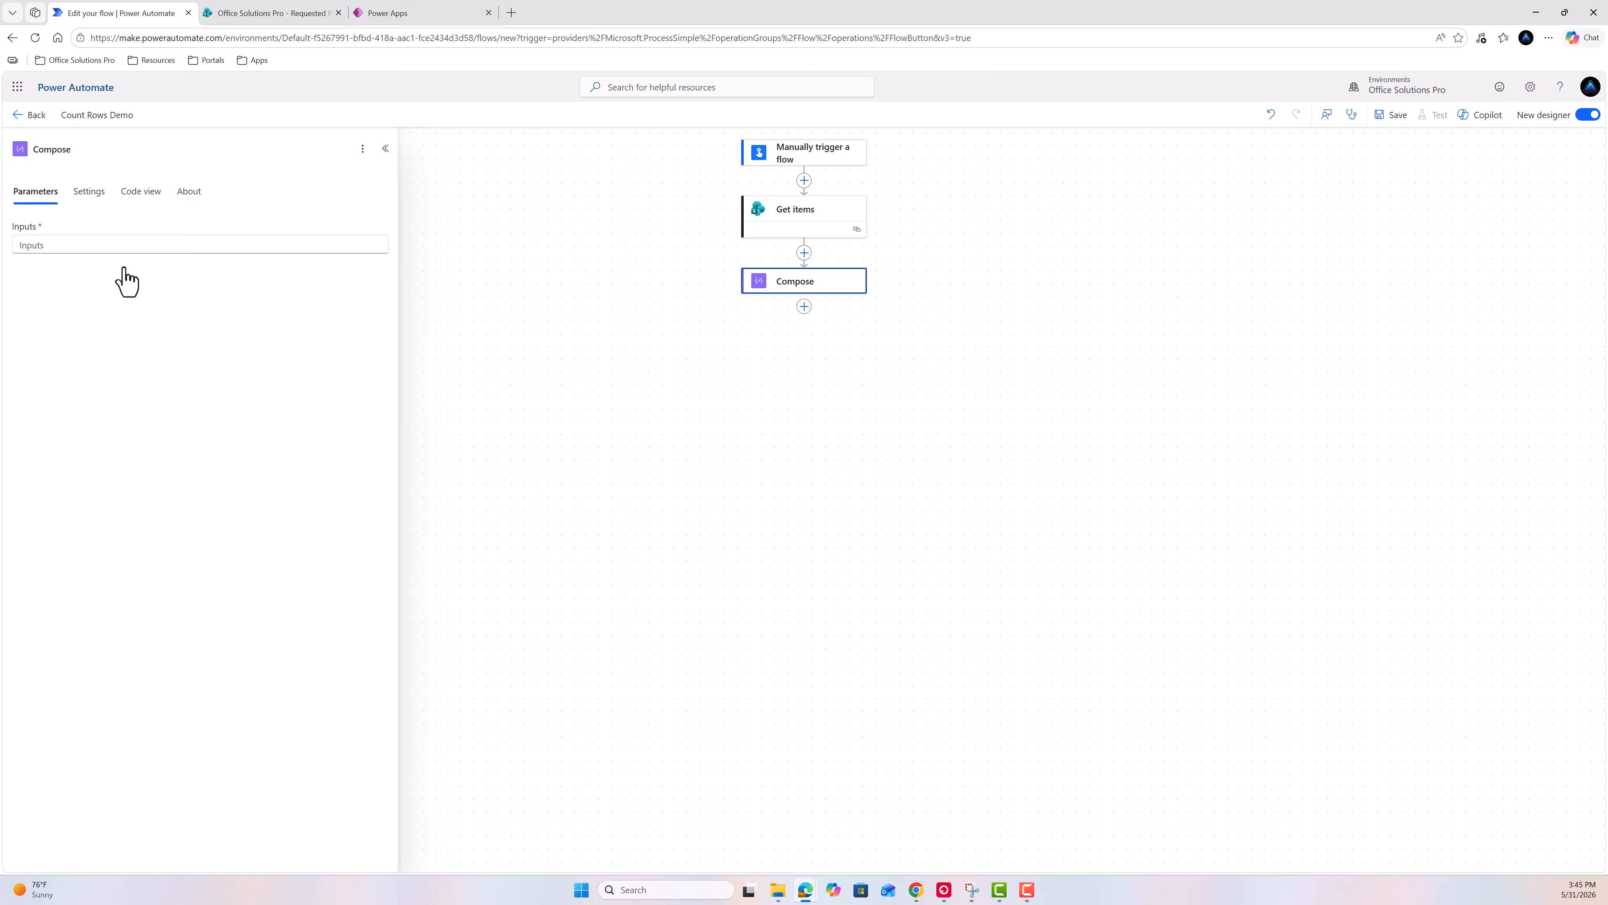
pyautogui.click(101, 244)
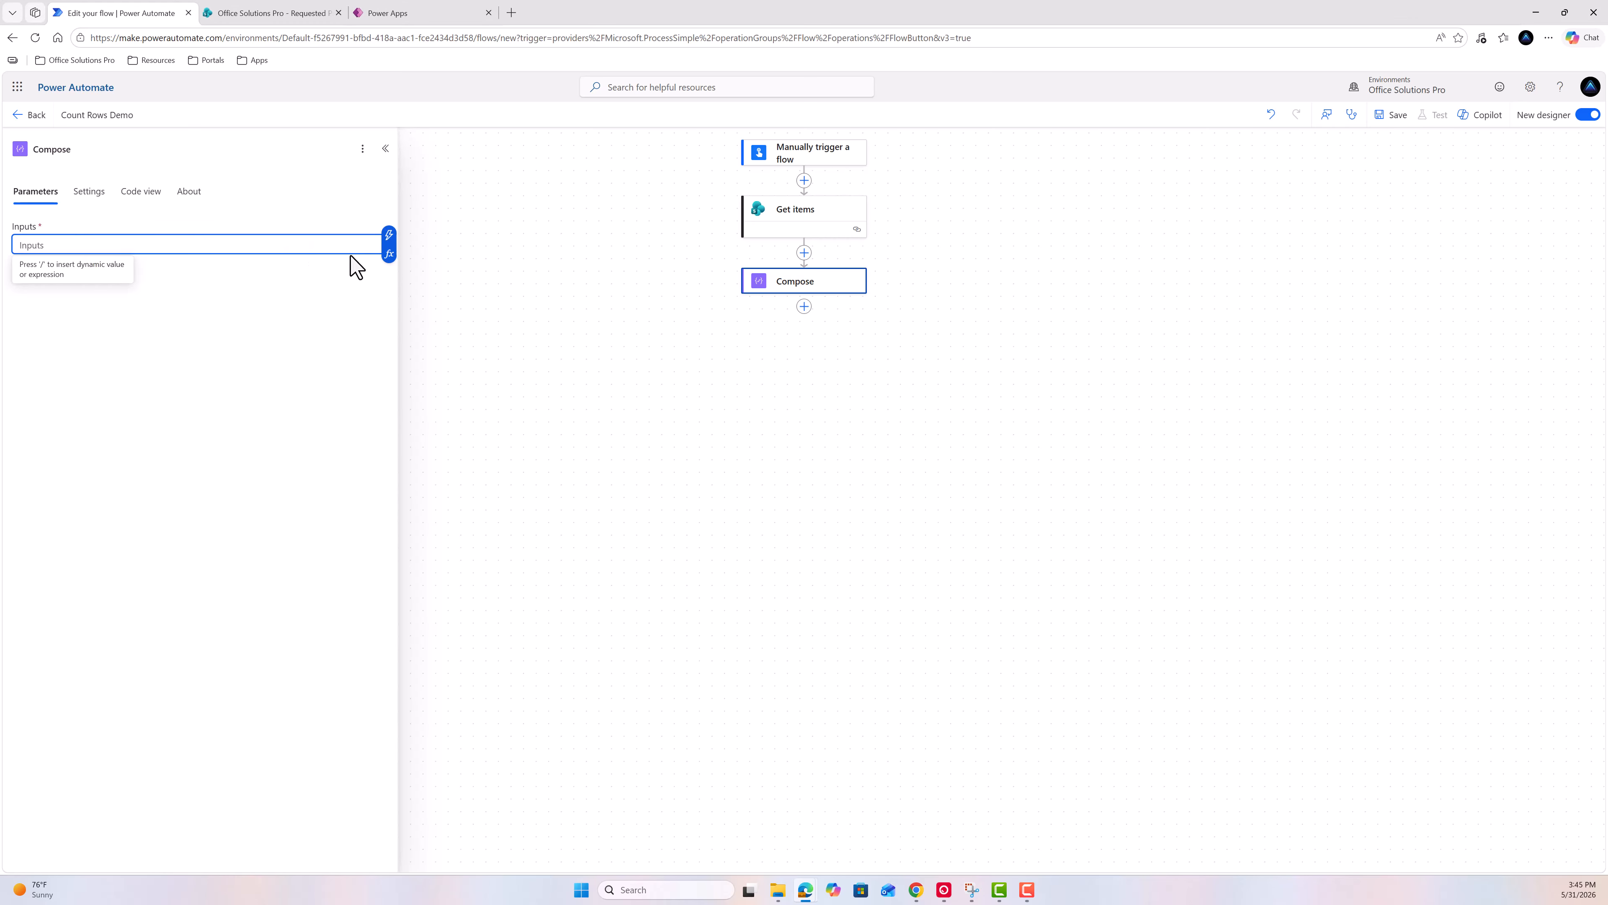
pyautogui.click(389, 254)
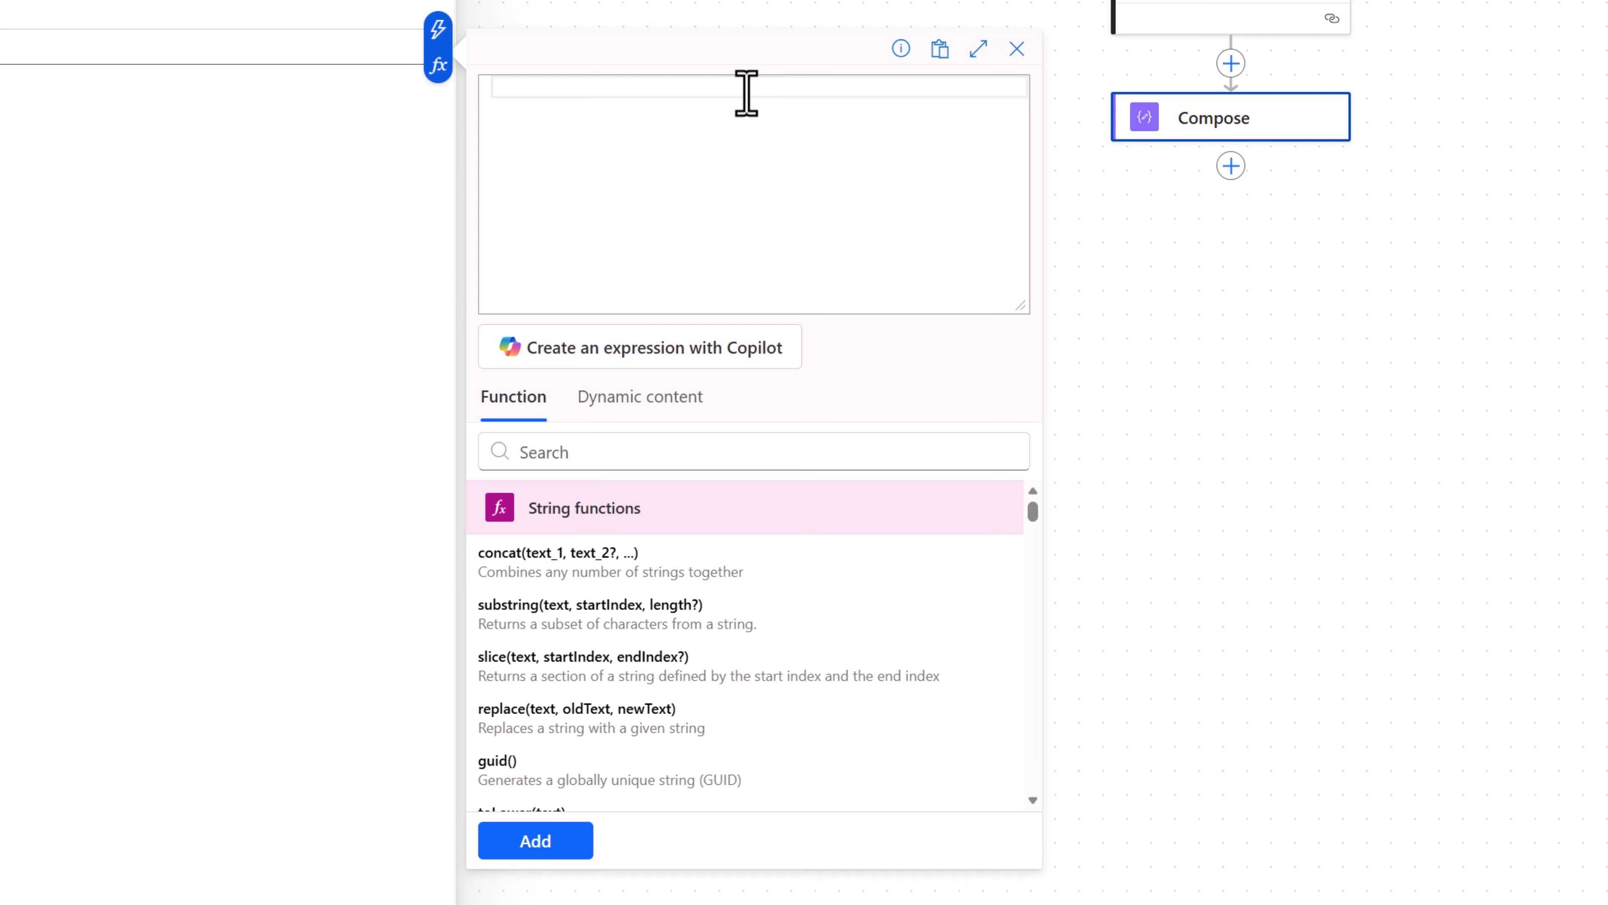
pyautogui.write("length(outputs('Get_items')?['body/value'])")
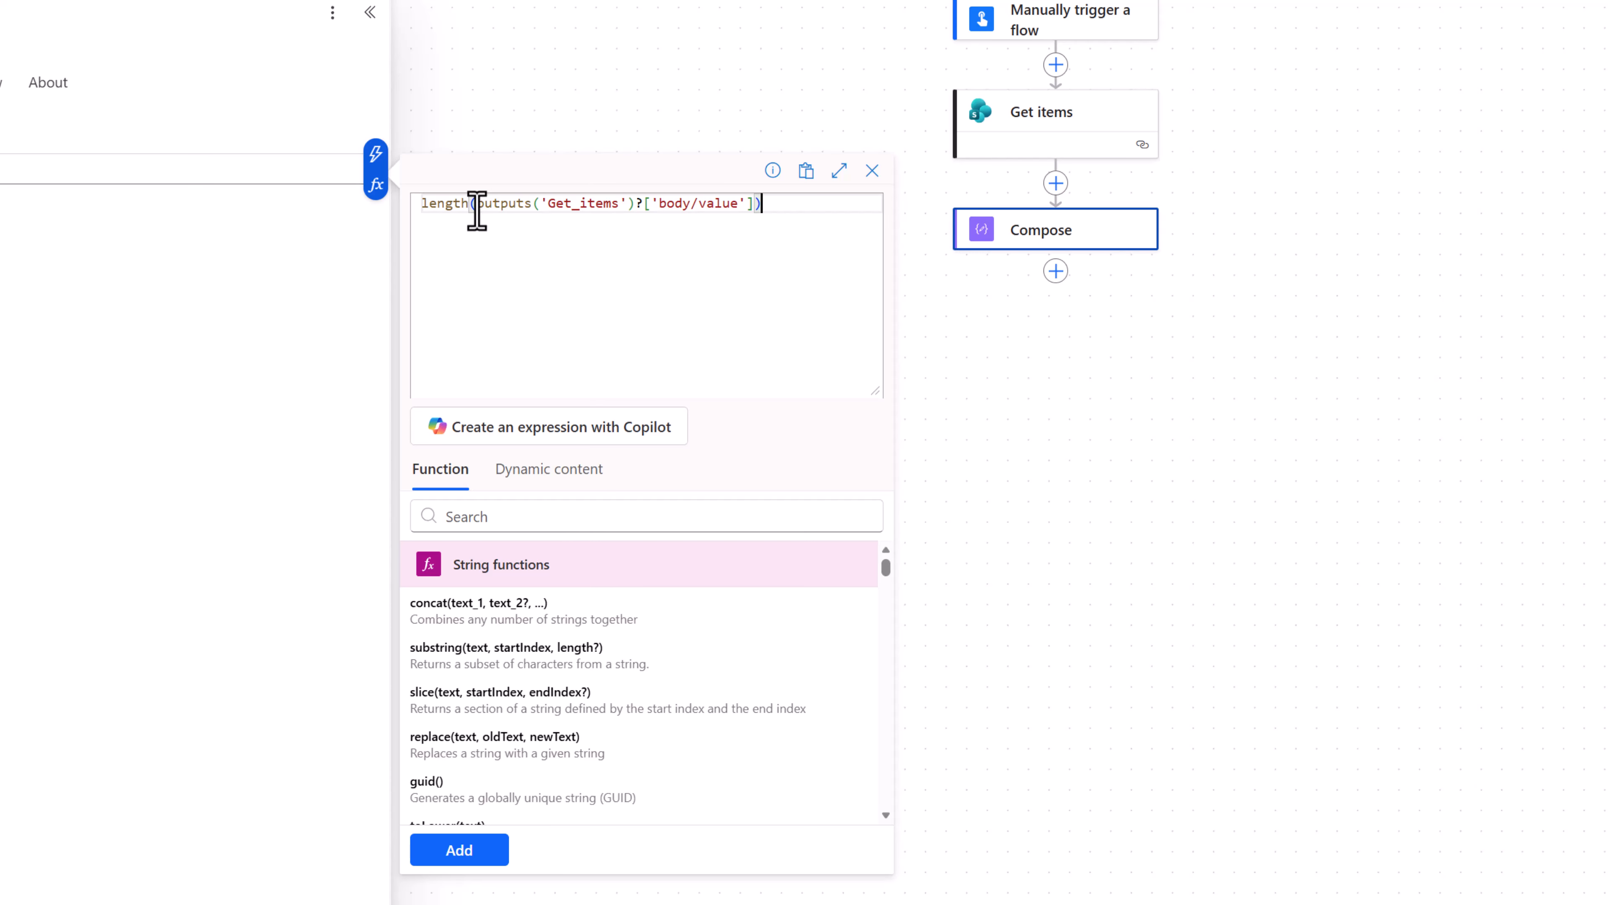
pyautogui.click(469, 849)
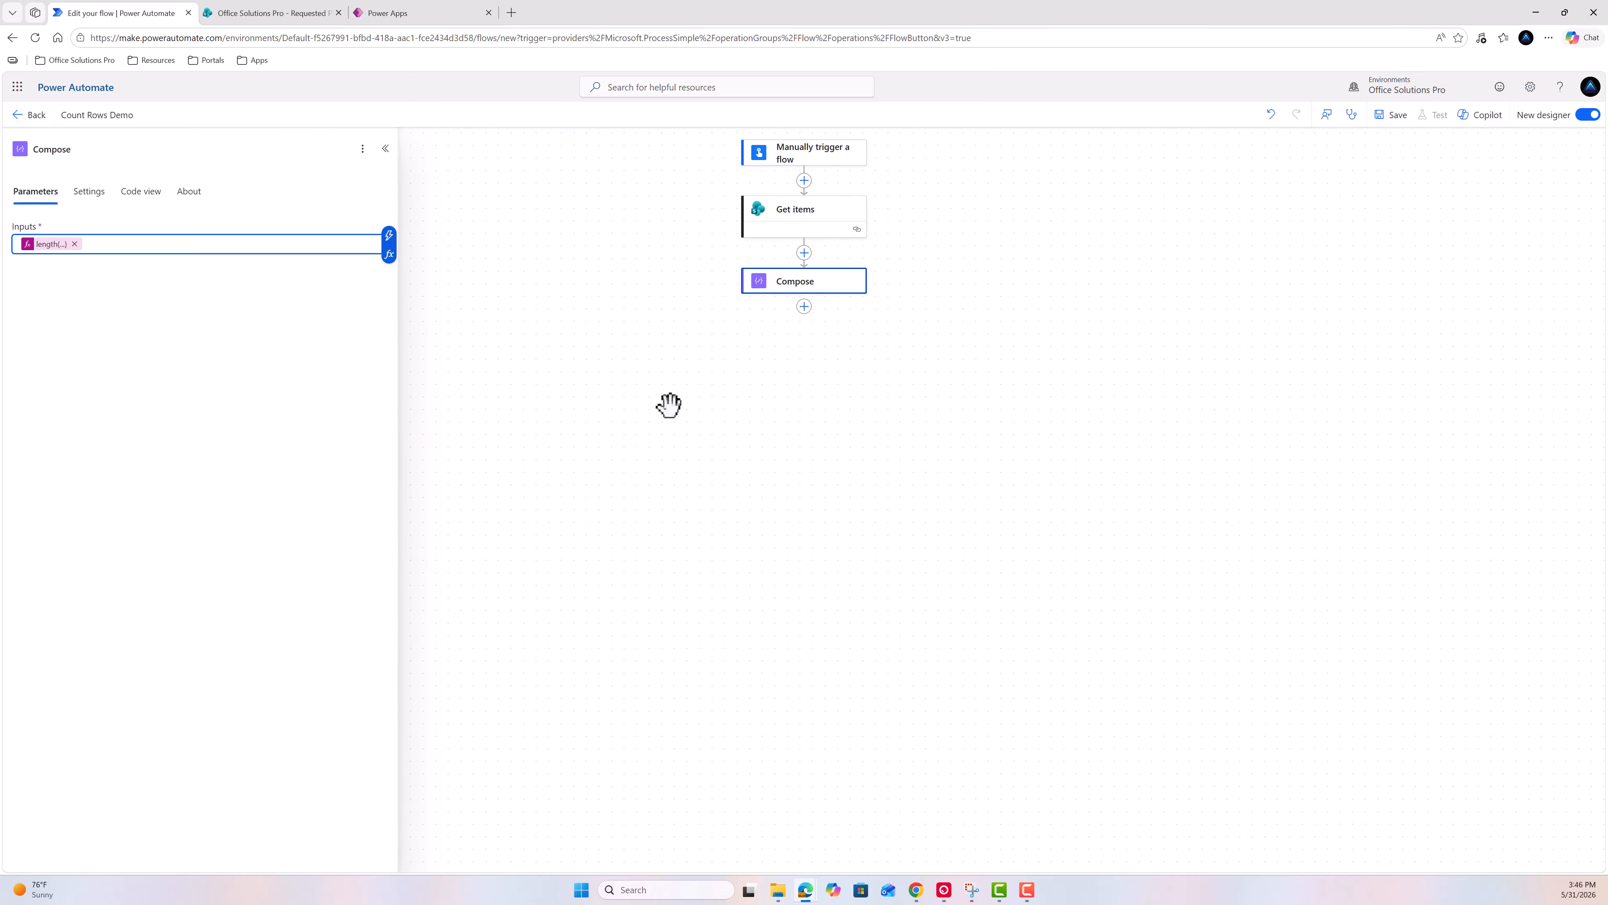
# Add a Microsoft Dataverse List rows action after Compose and set its table to Task Trackers.
pyautogui.click(803, 307)
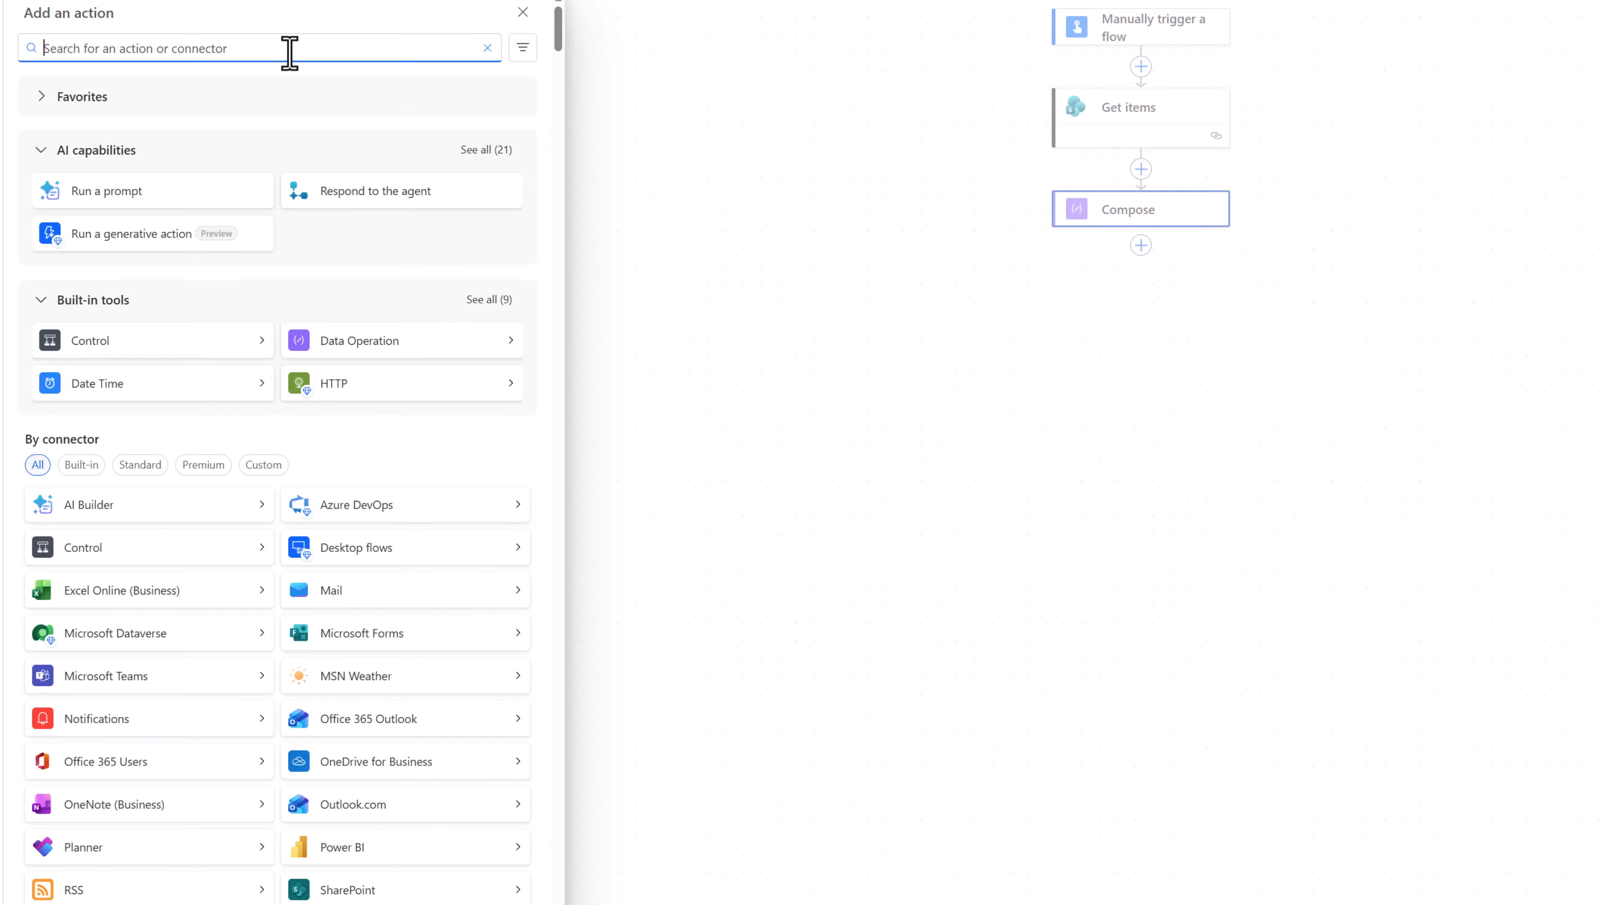
pyautogui.click(120, 645)
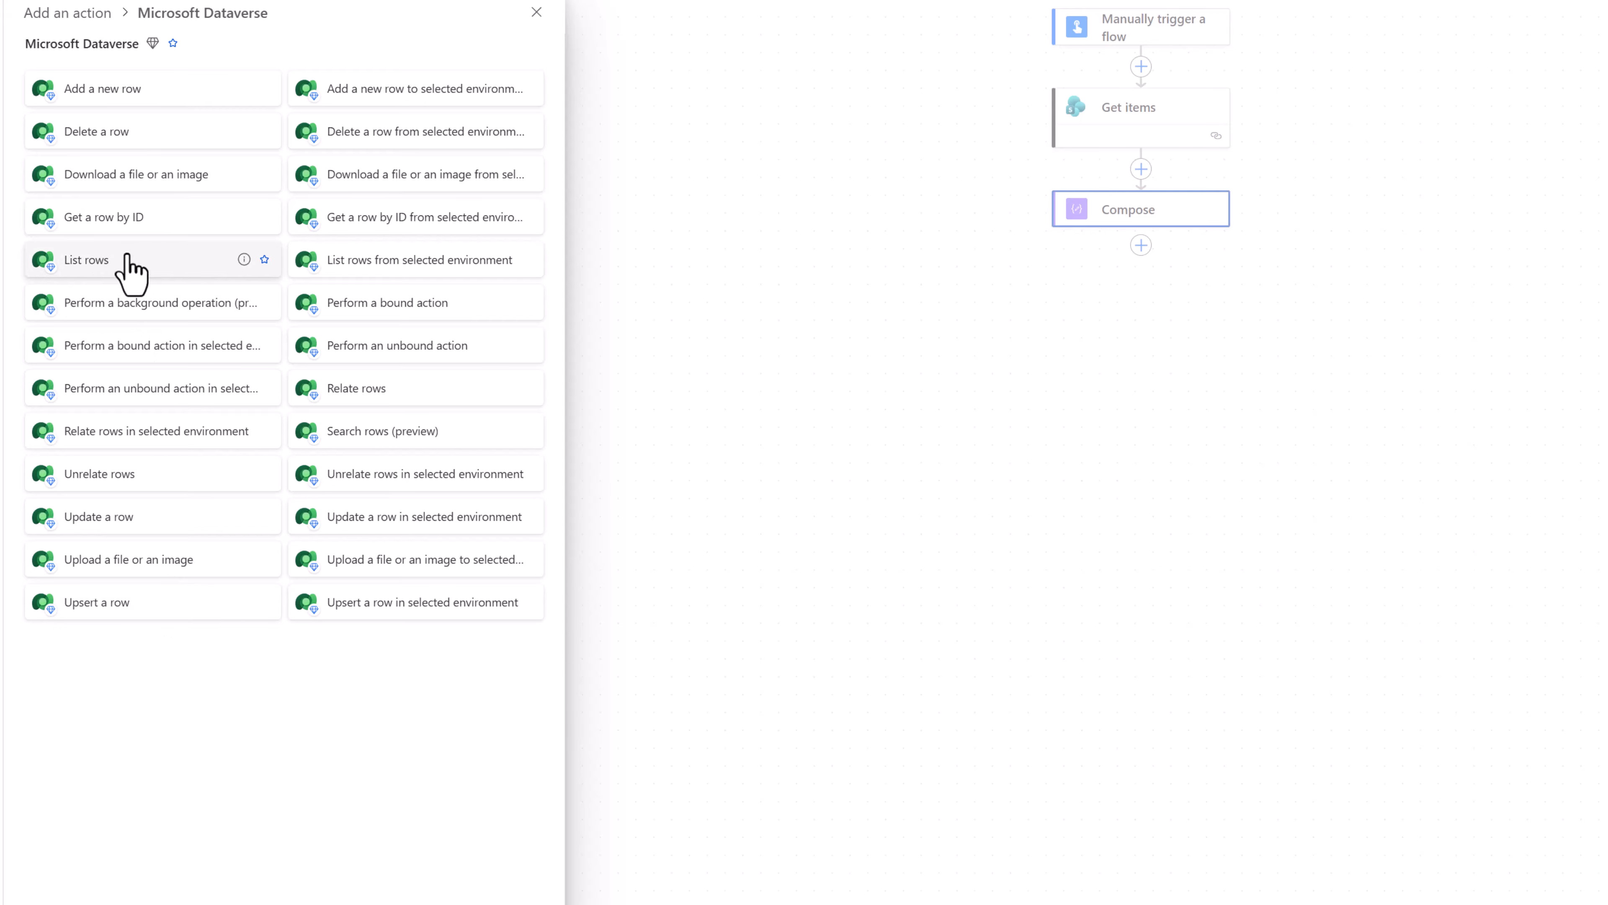
pyautogui.click(125, 263)
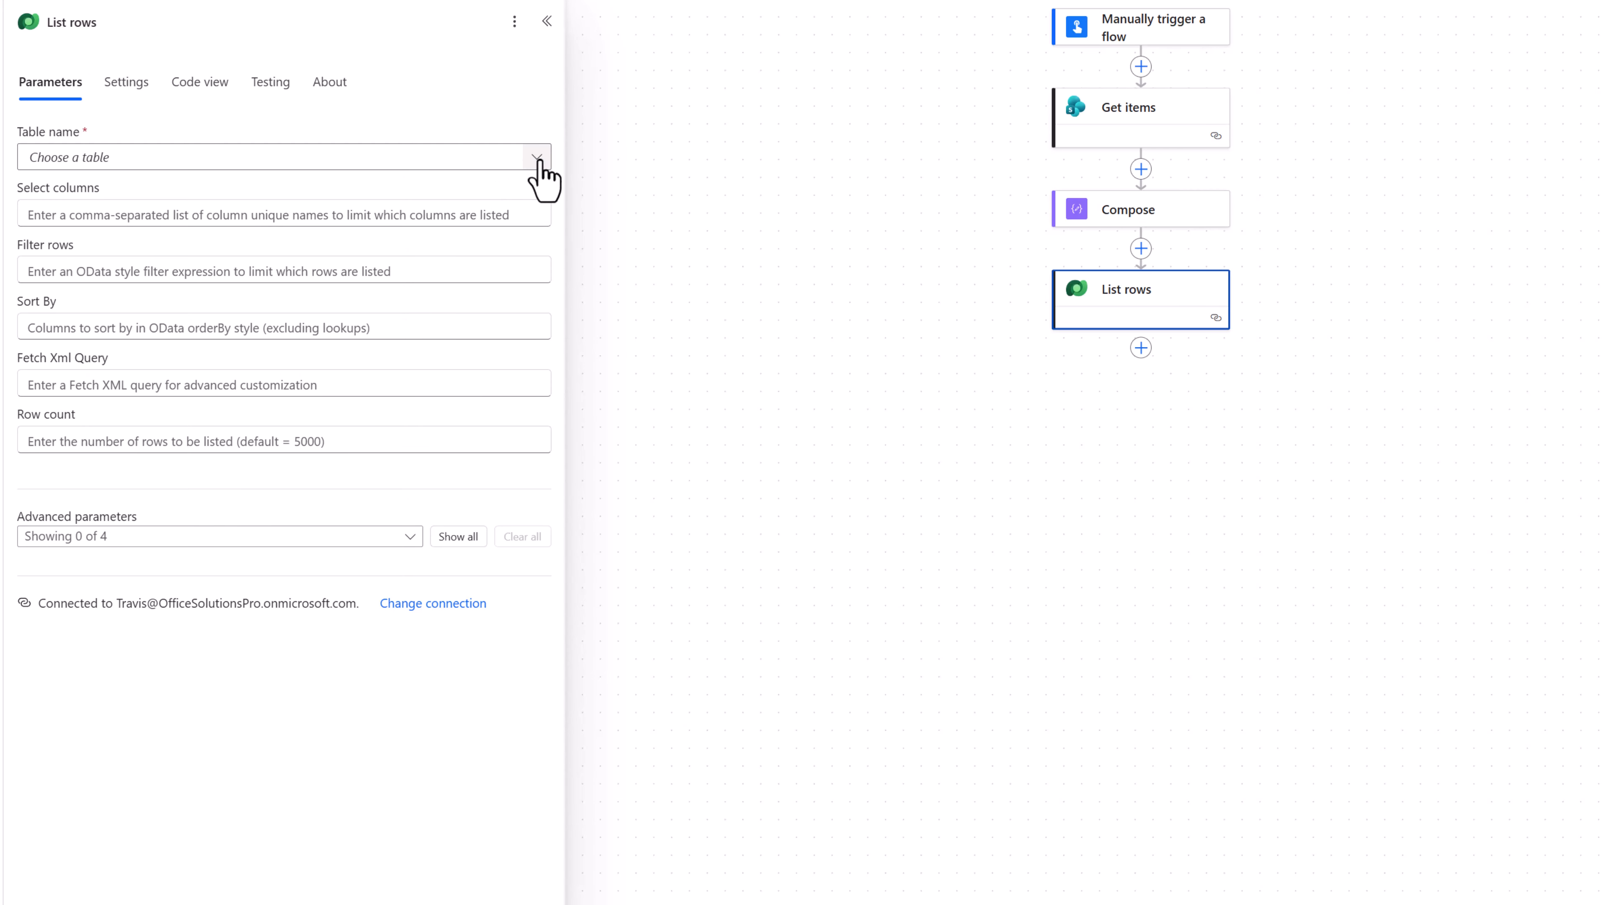
pyautogui.click(466, 166)
pyautogui.write('task')
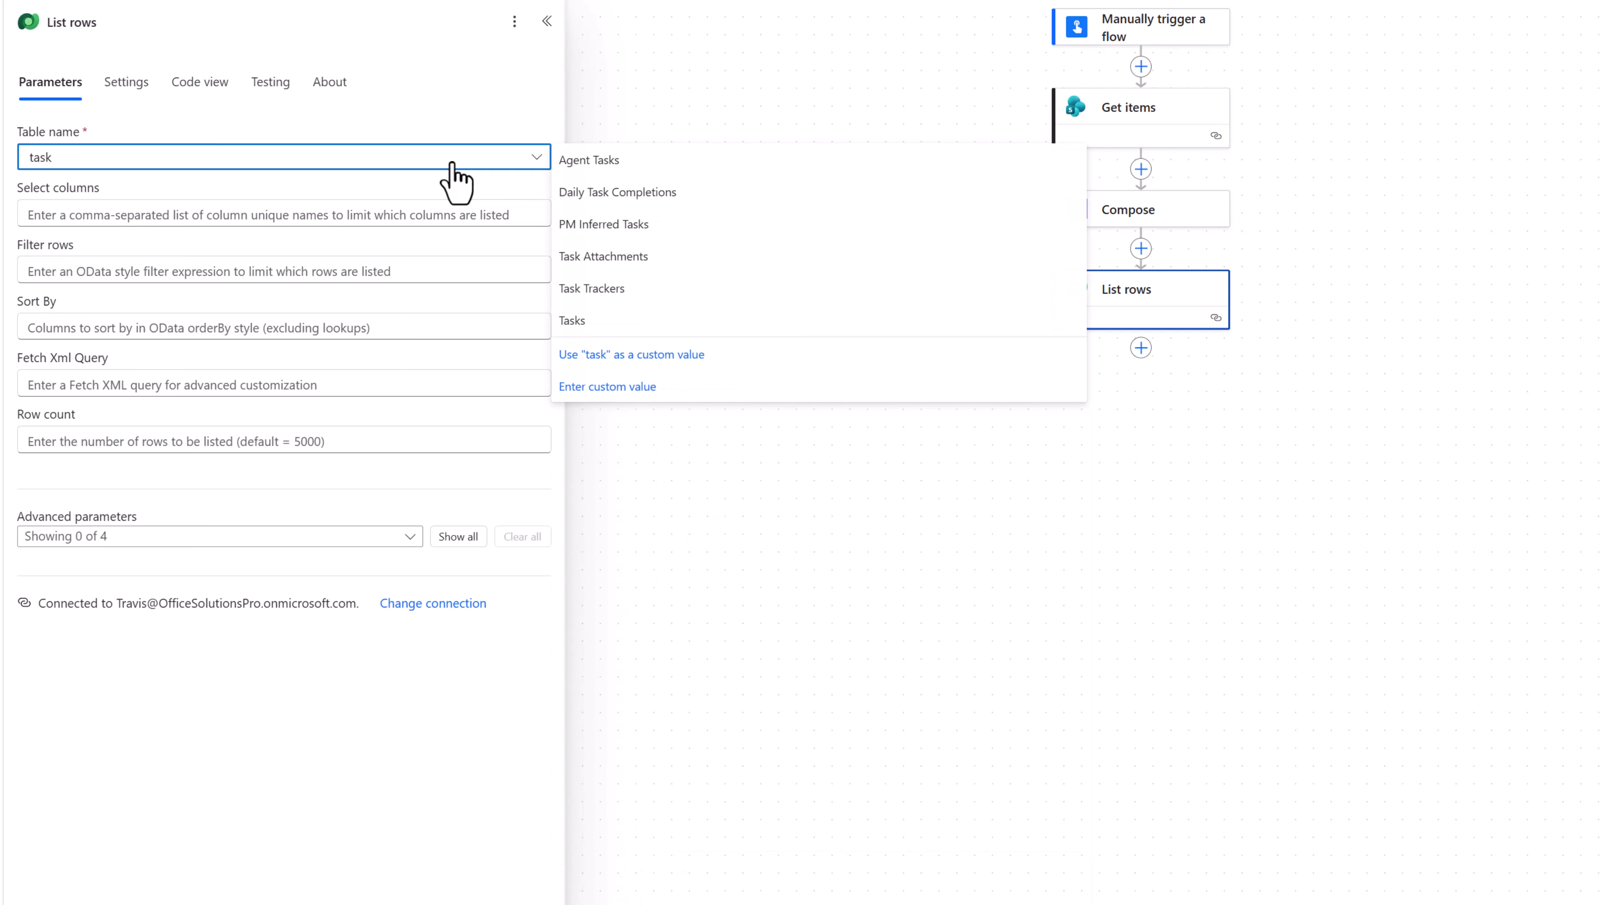
pyautogui.click(601, 293)
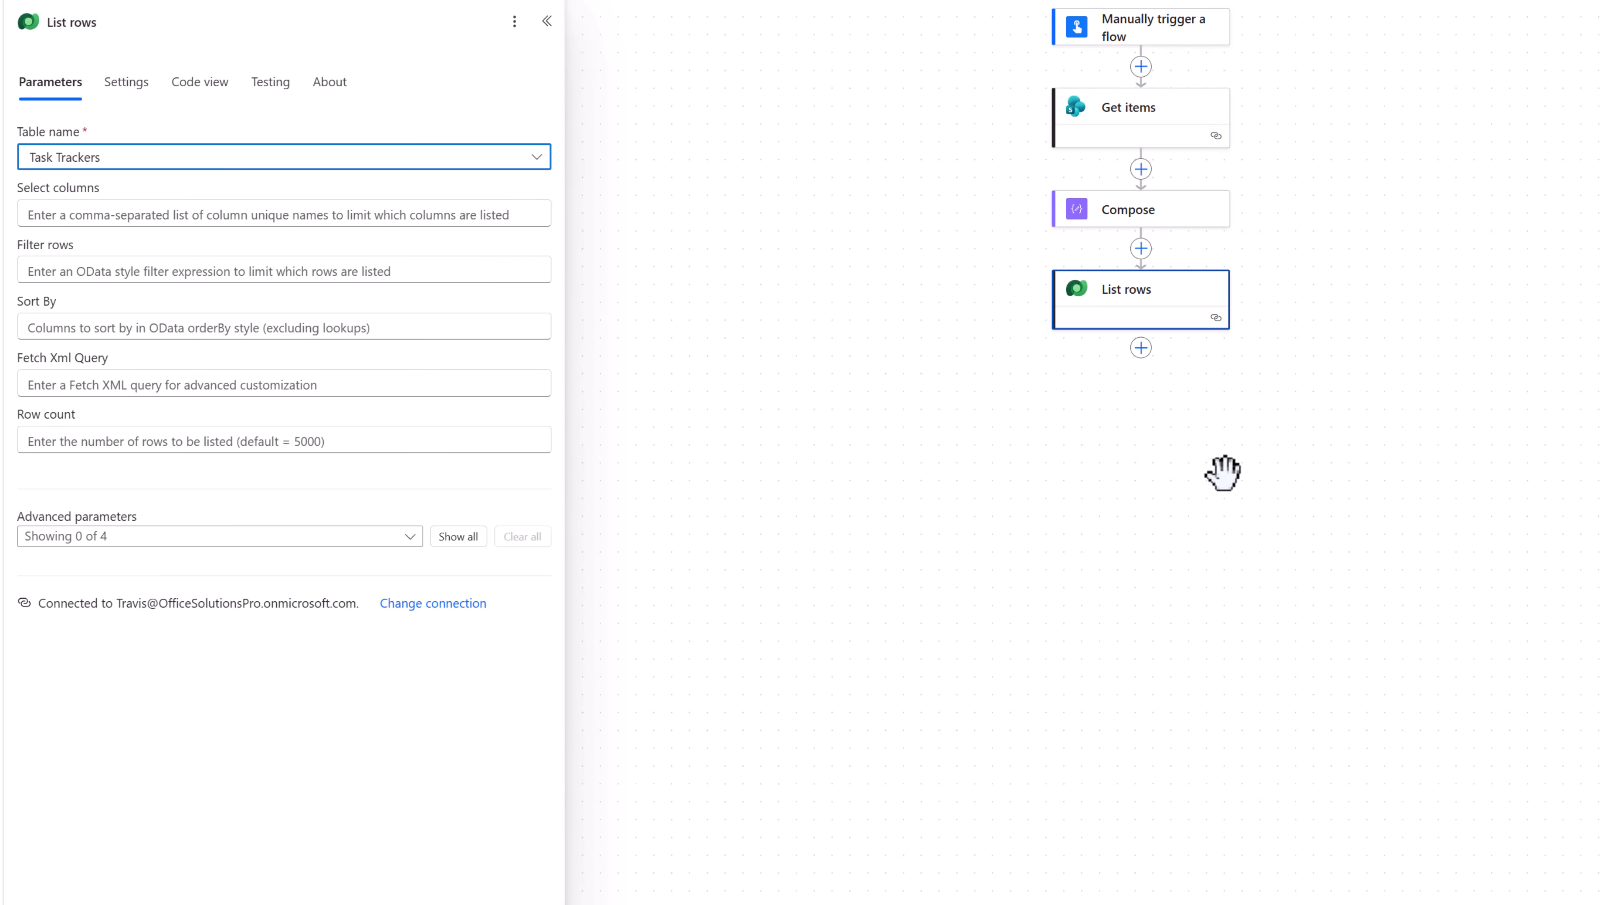
# Add a second Compose action after List rows and enter length(outputs('Get_items')?['body/value']) in its input's expression editor.
pyautogui.click(1141, 350)
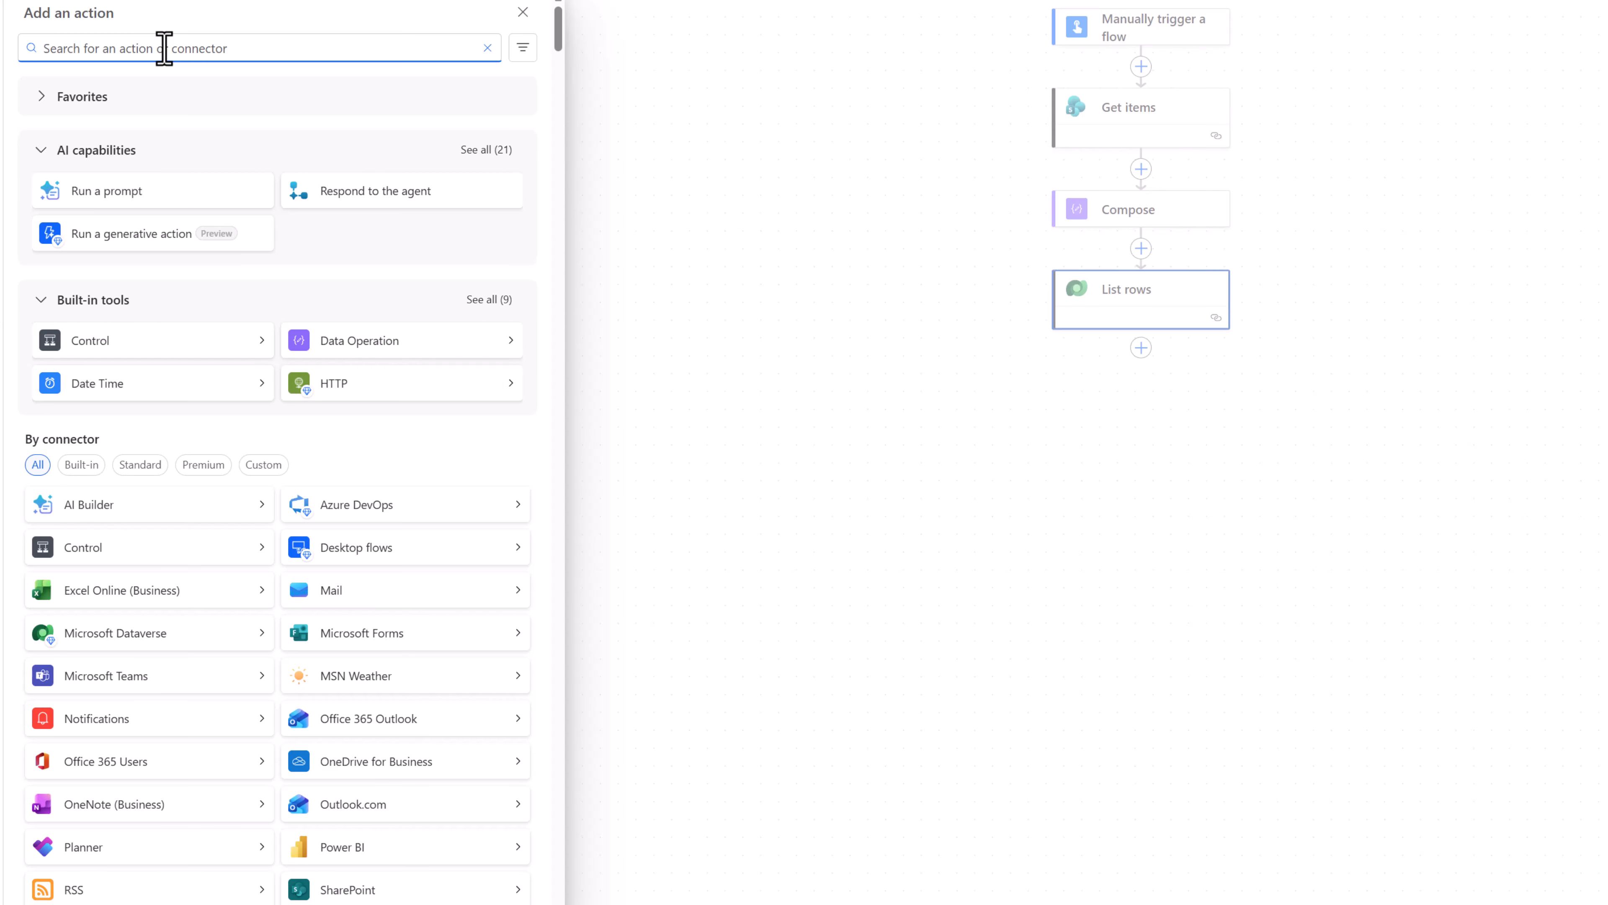
pyautogui.write('compose')
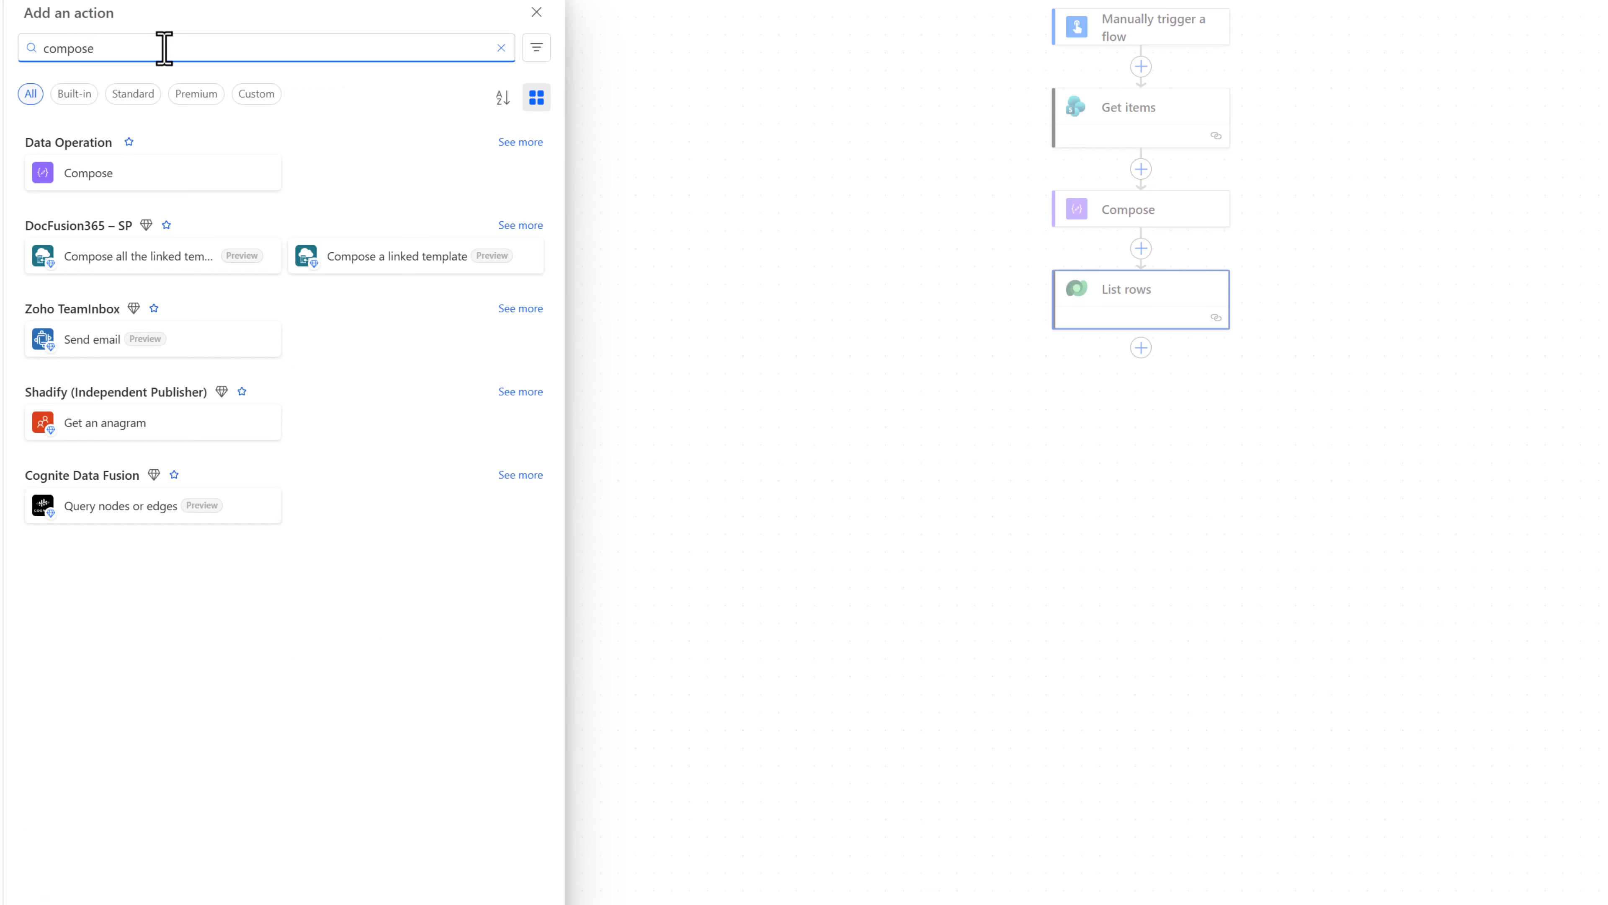
pyautogui.click(139, 172)
pyautogui.click(95, 159)
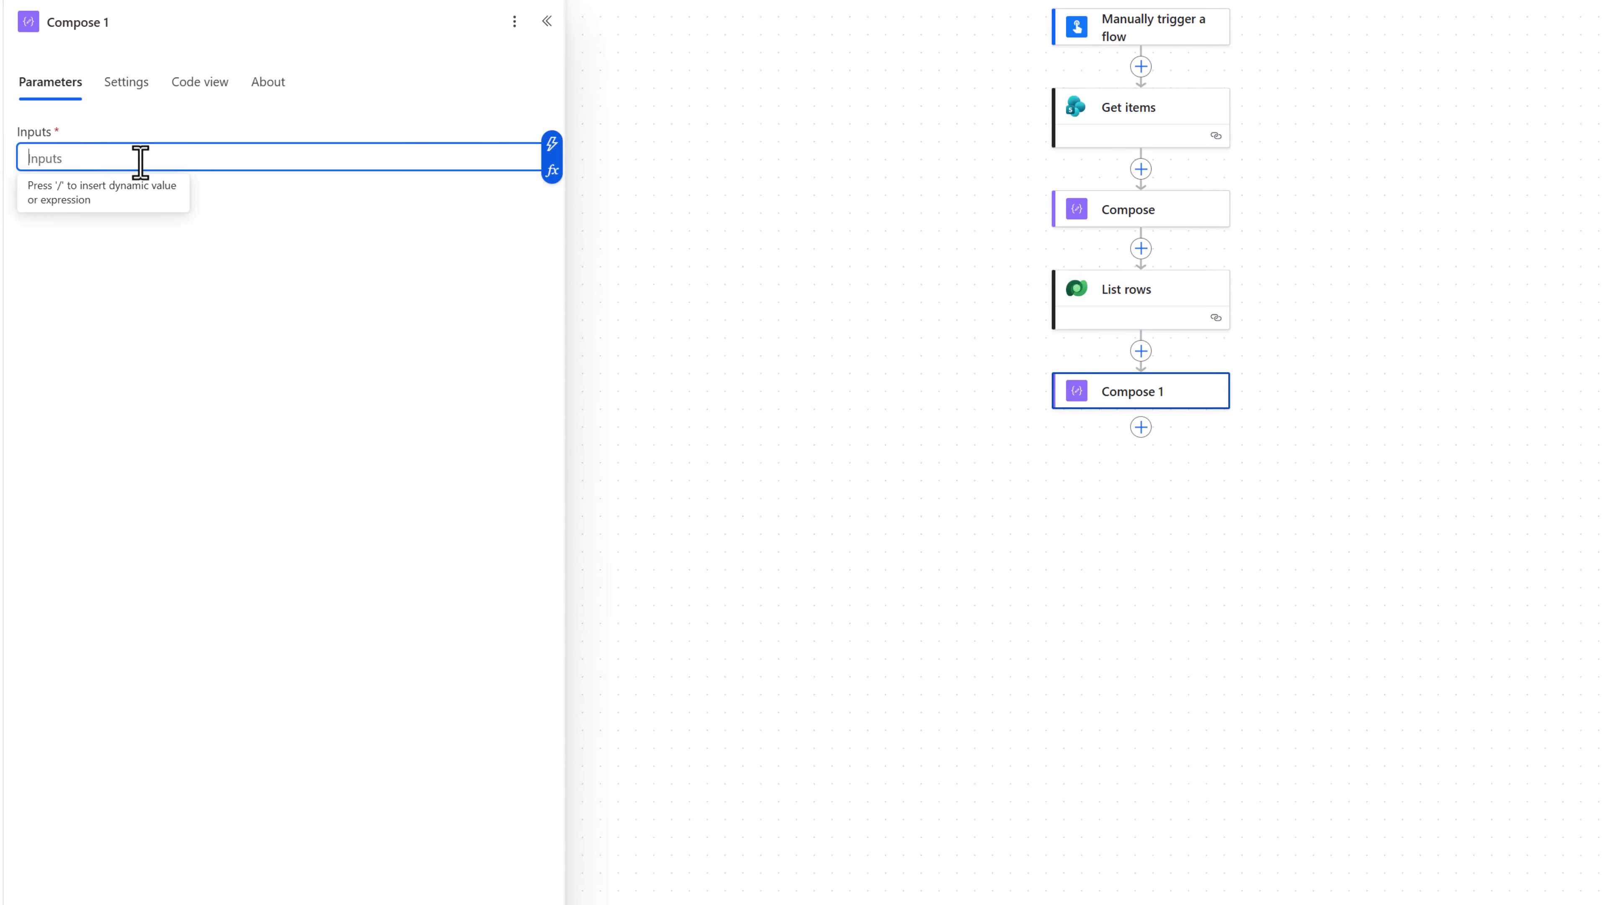
pyautogui.click(552, 171)
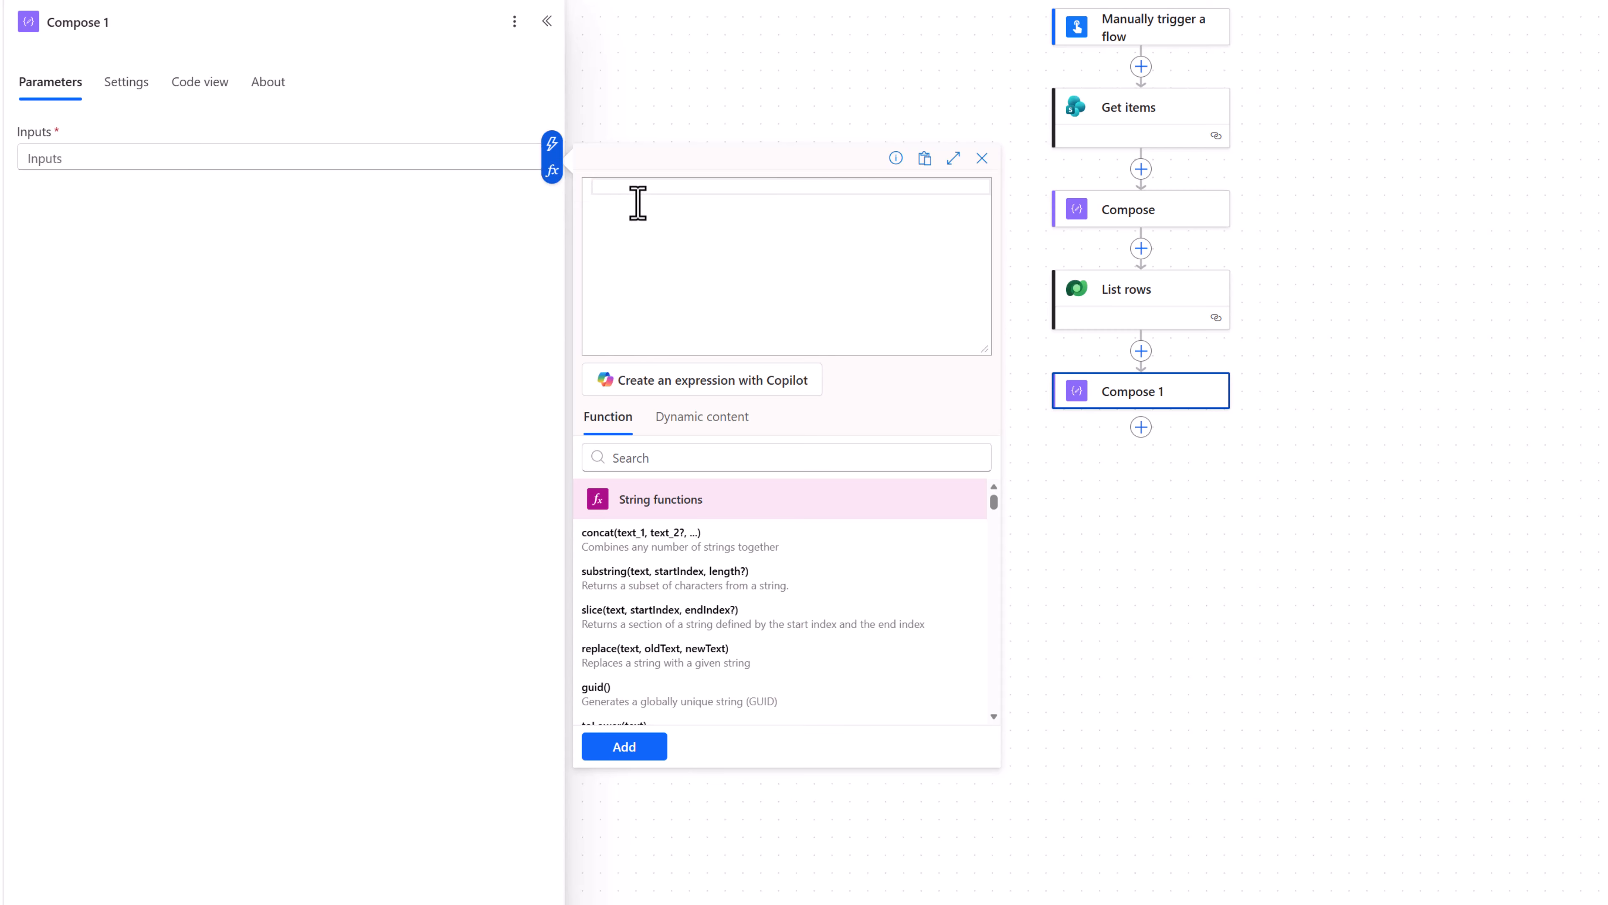
pyautogui.write("length(outputs('Get_items')?['body/value'])")
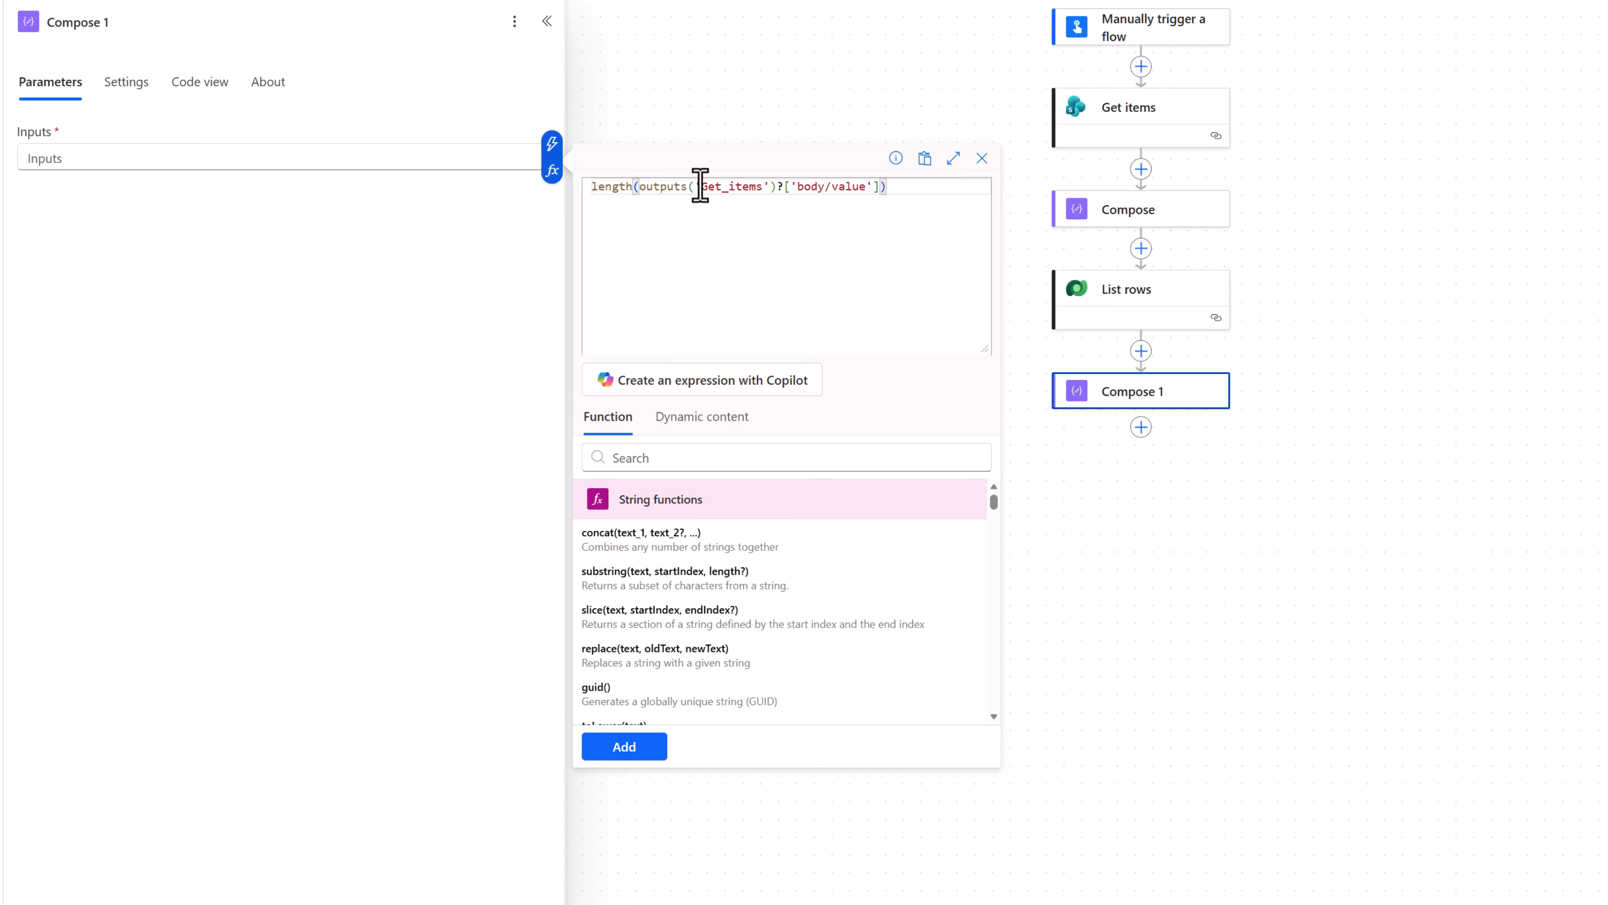
# Change the second Compose action's expression to length(outputs('List_rows')?['body/value']) and add it as the input.
pyautogui.moveTo(608, 112)
pyautogui.mouseDown()
pyautogui.moveTo(674, 113)
pyautogui.moveTo(593, 86)
pyautogui.mouseUp()
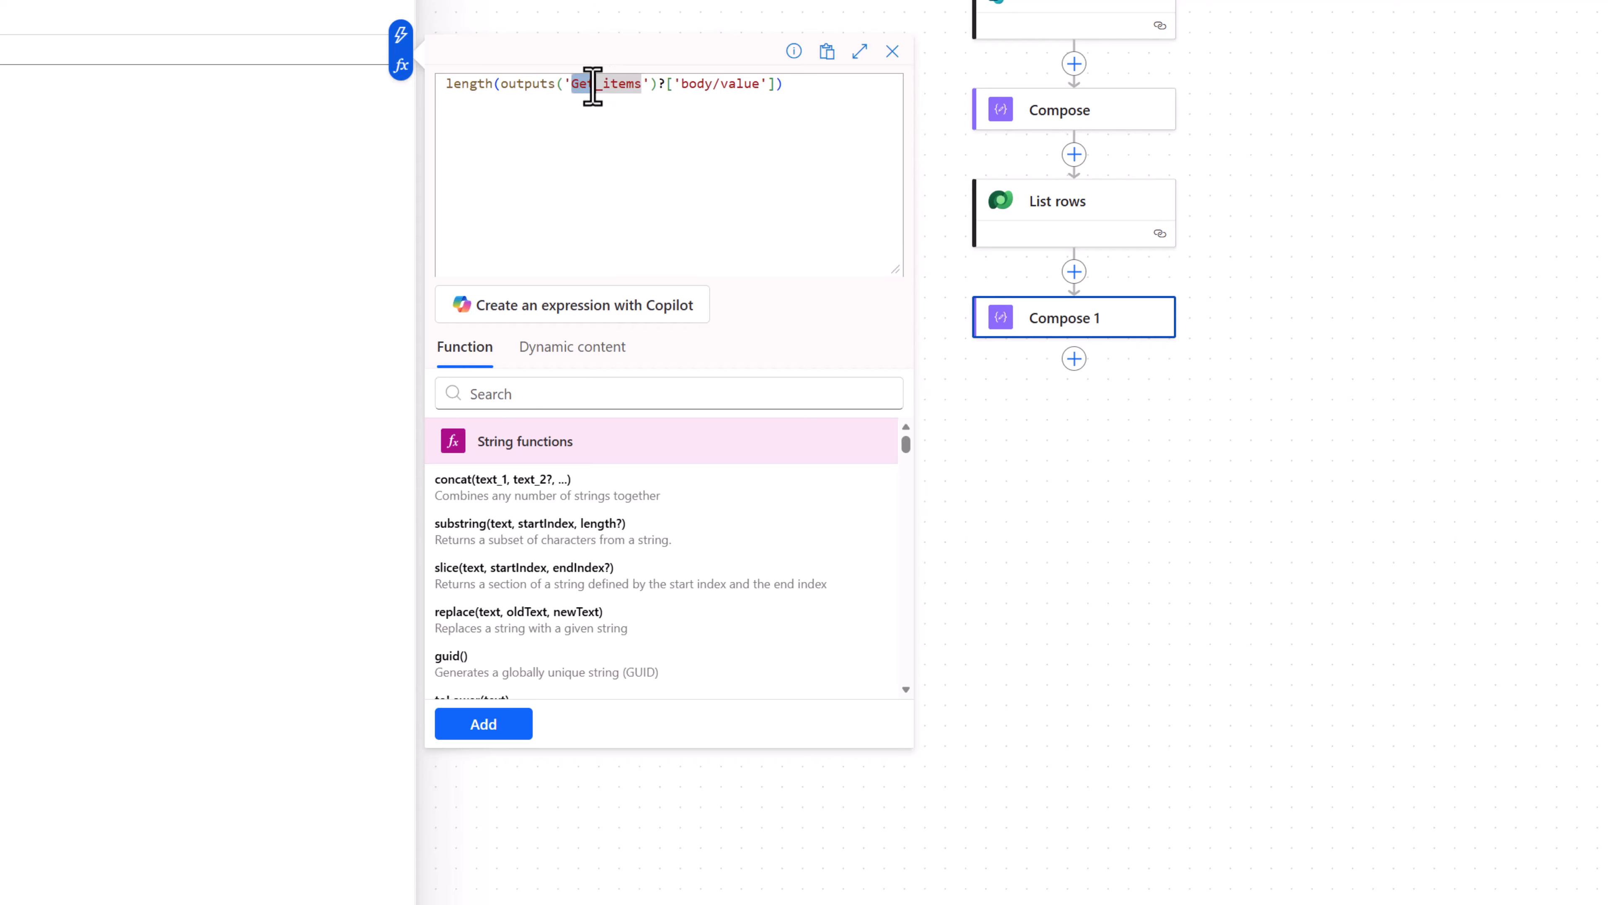
pyautogui.write('List')
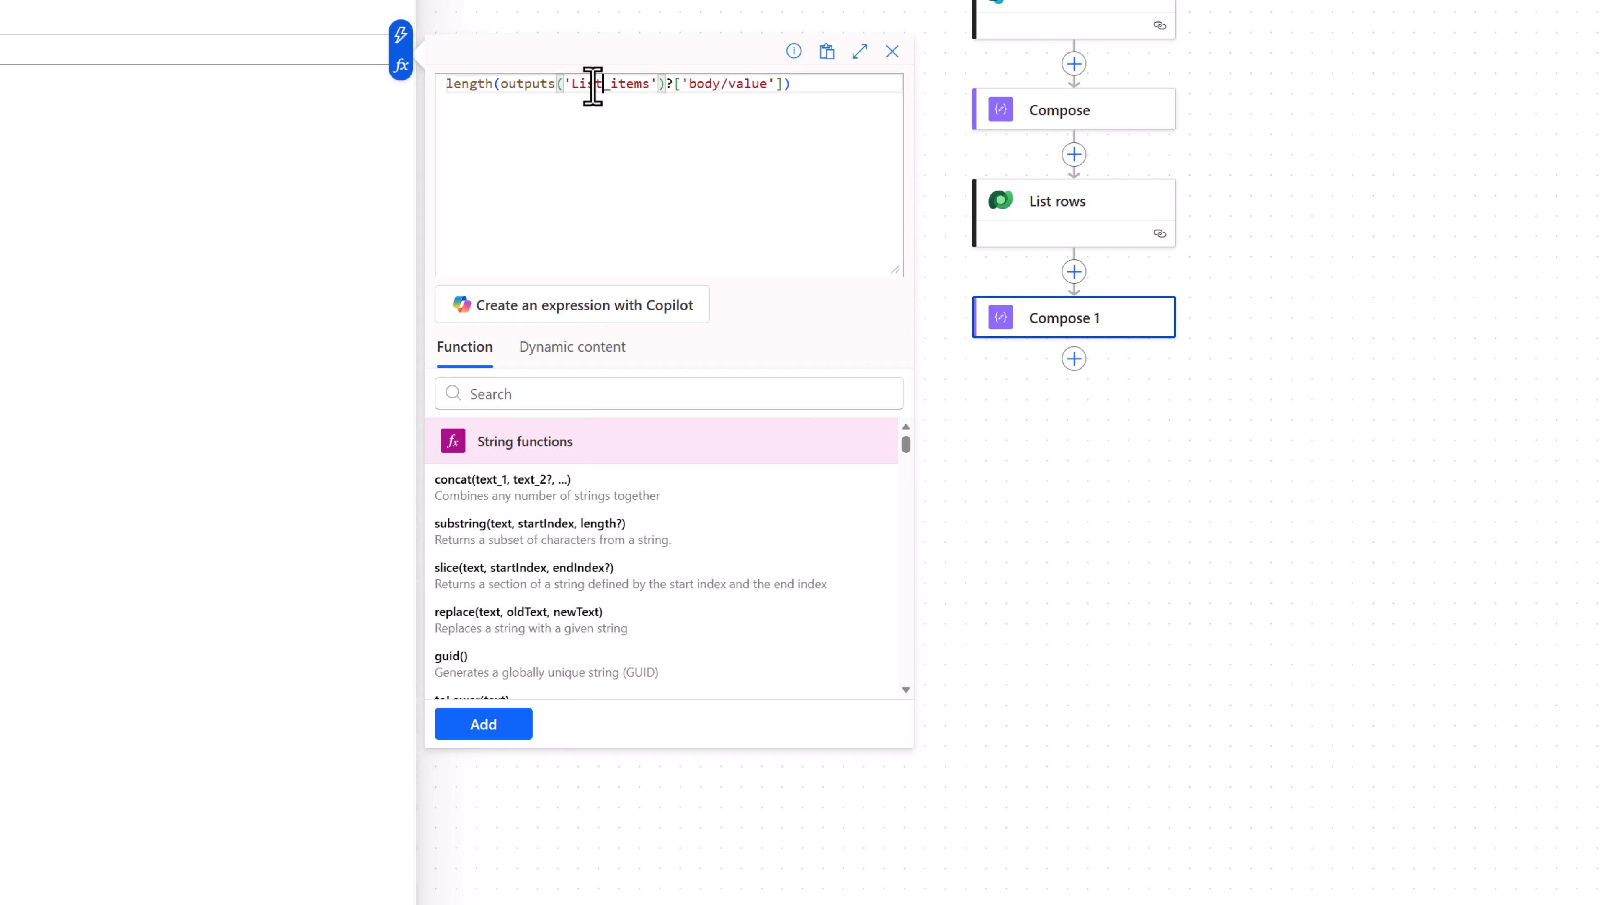
pyautogui.moveTo(610, 84); pyautogui.dragTo(646, 84)
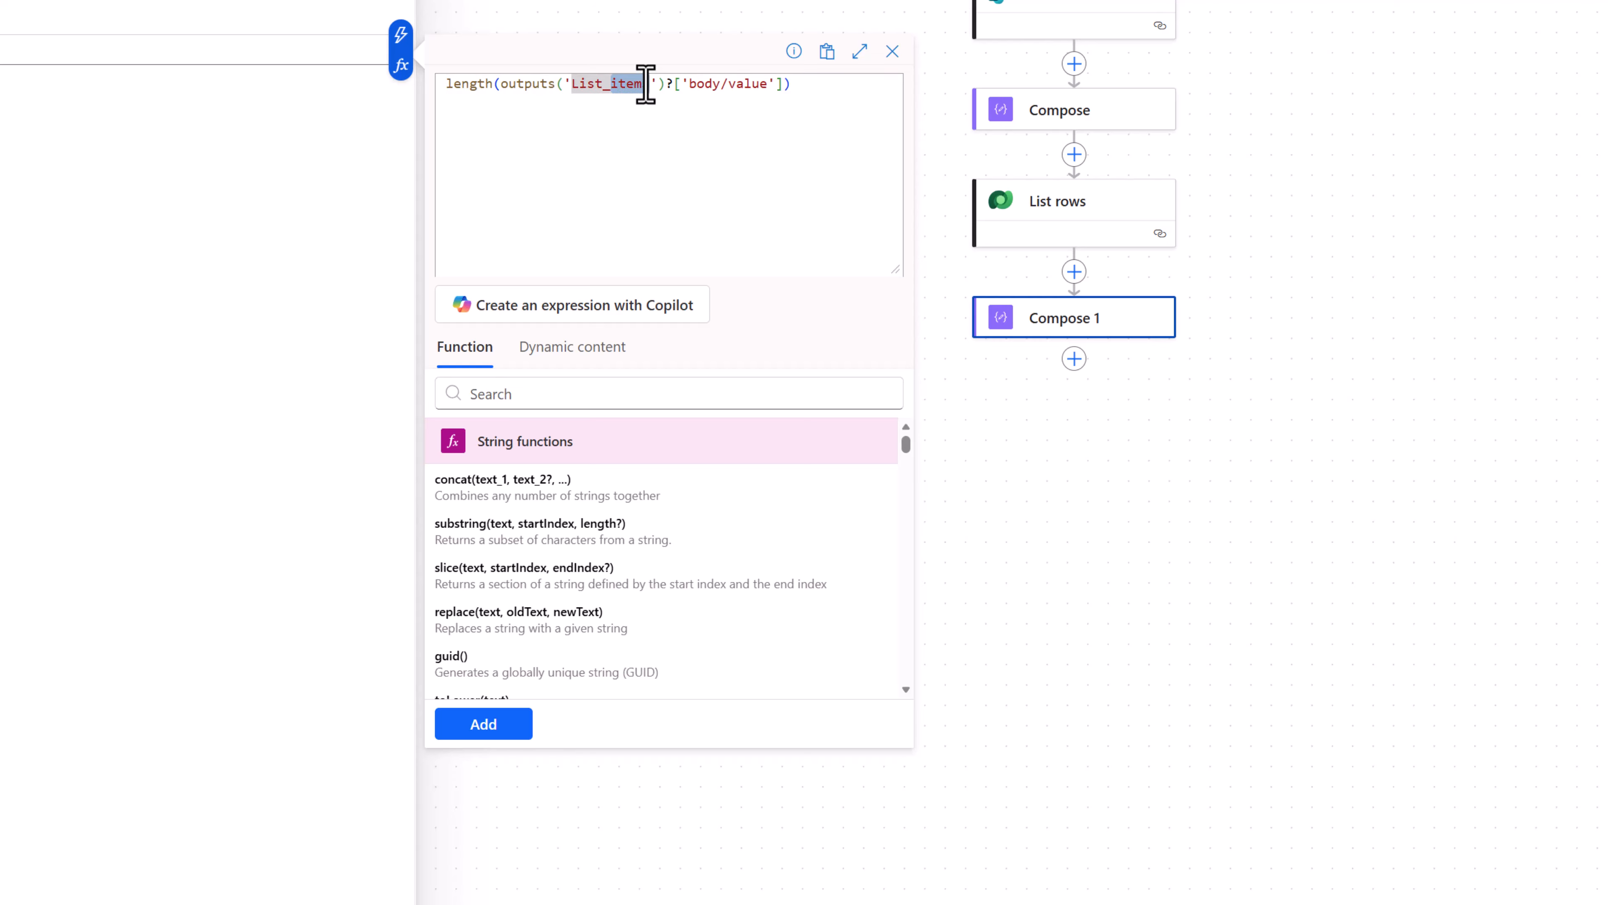
pyautogui.write('rk')
pyautogui.press('BackSpace')
pyautogui.write('ows')
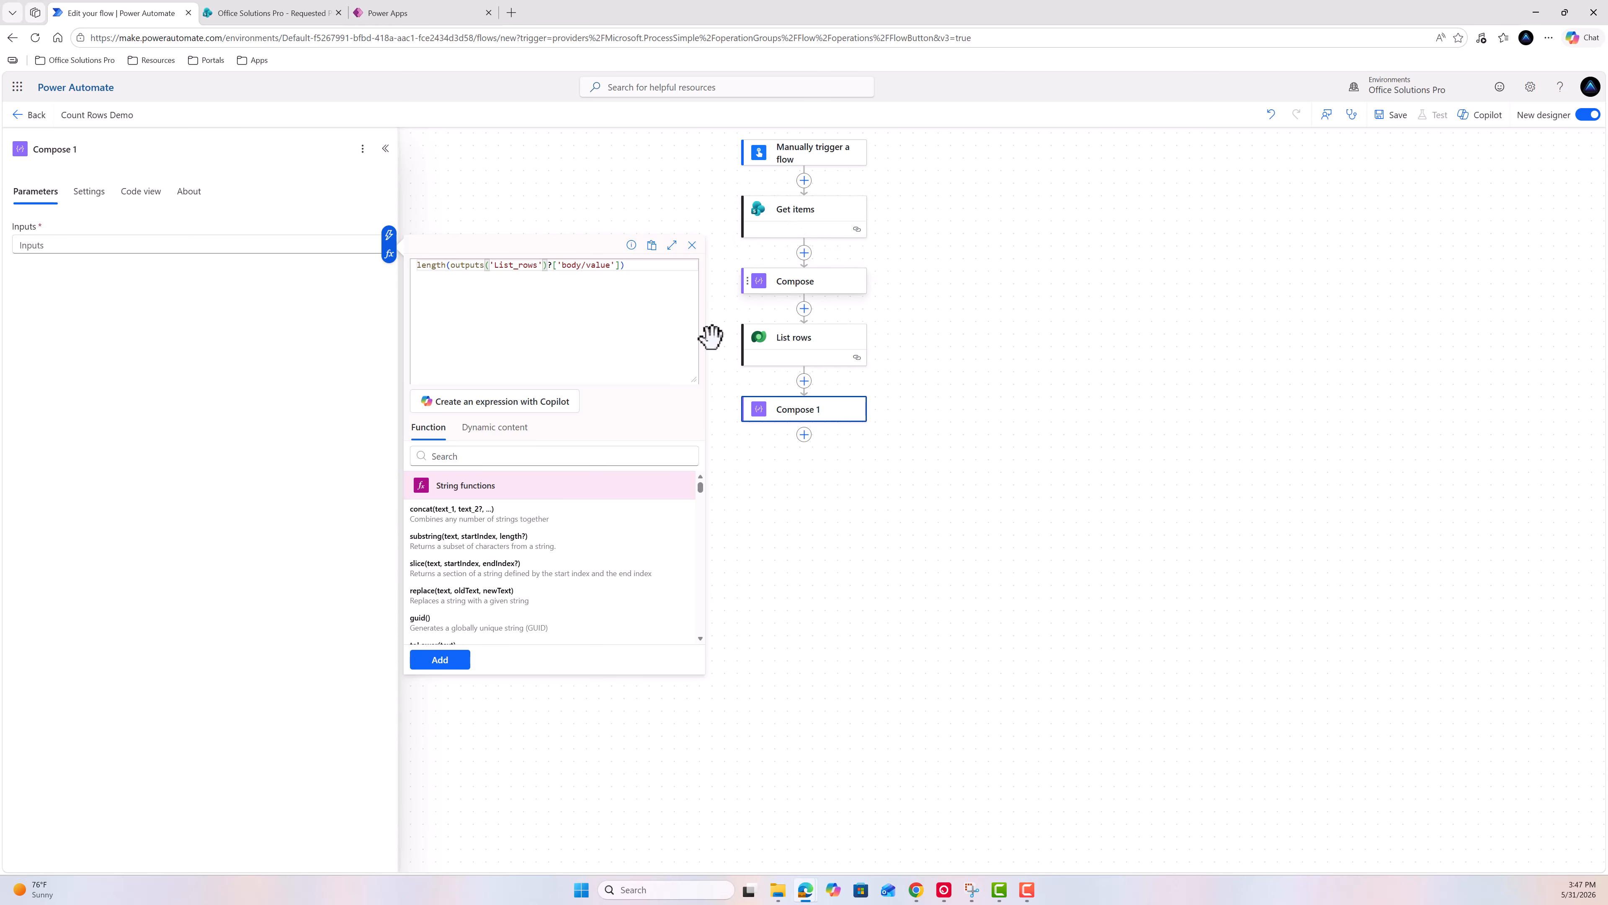
pyautogui.click(440, 660)
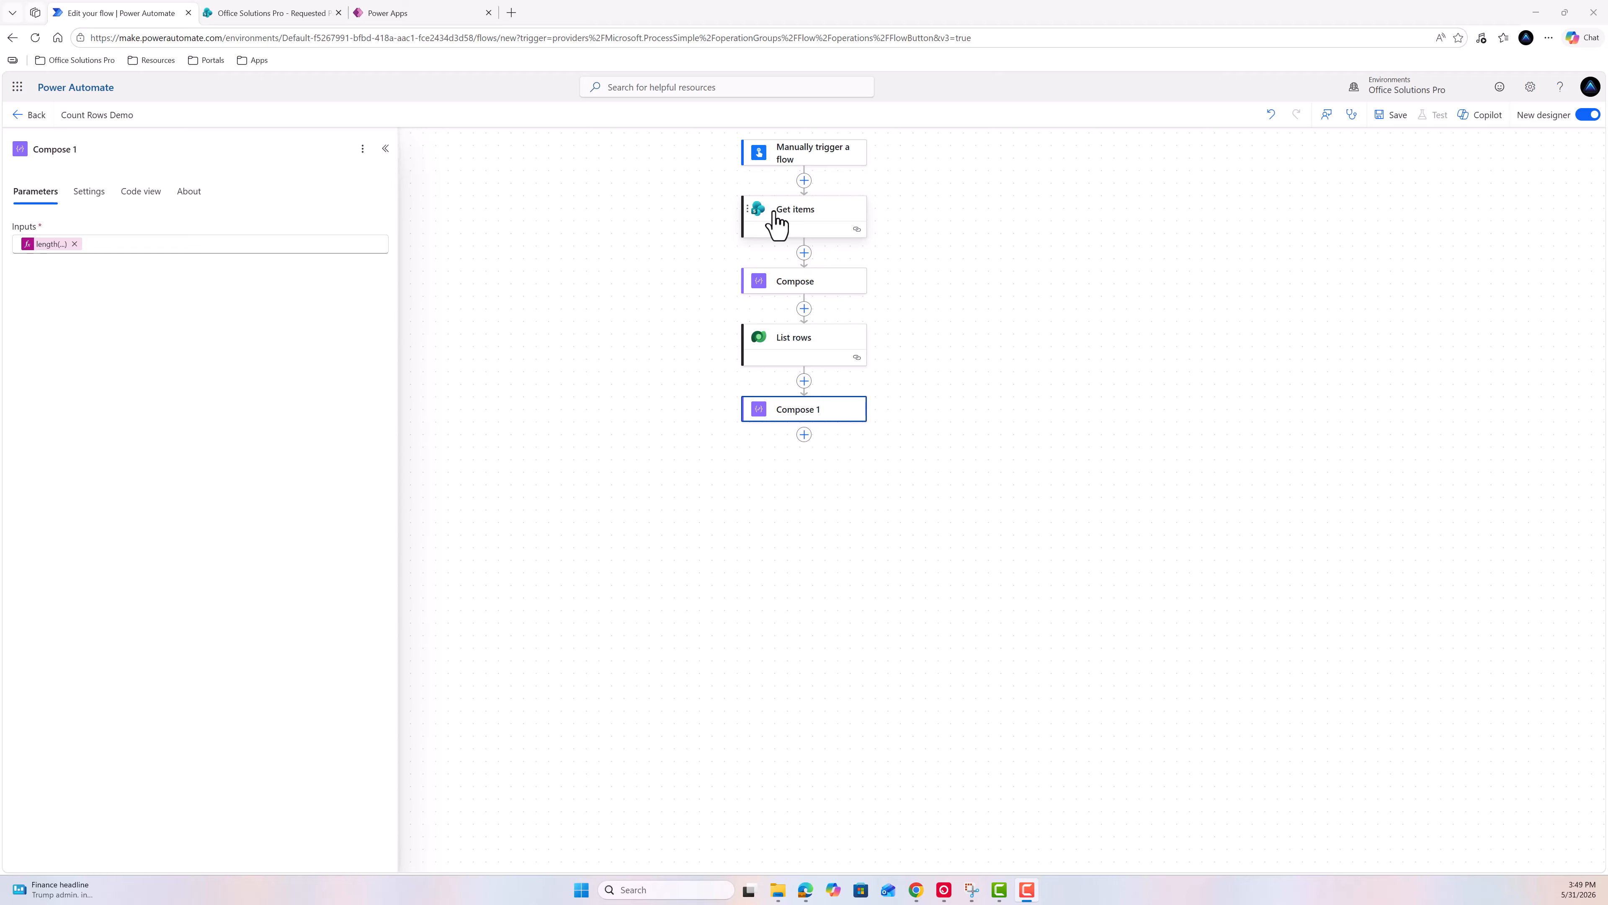
# Turn on pagination in the settings of the List rows action.
pyautogui.click(753, 231)
pyautogui.click(803, 355)
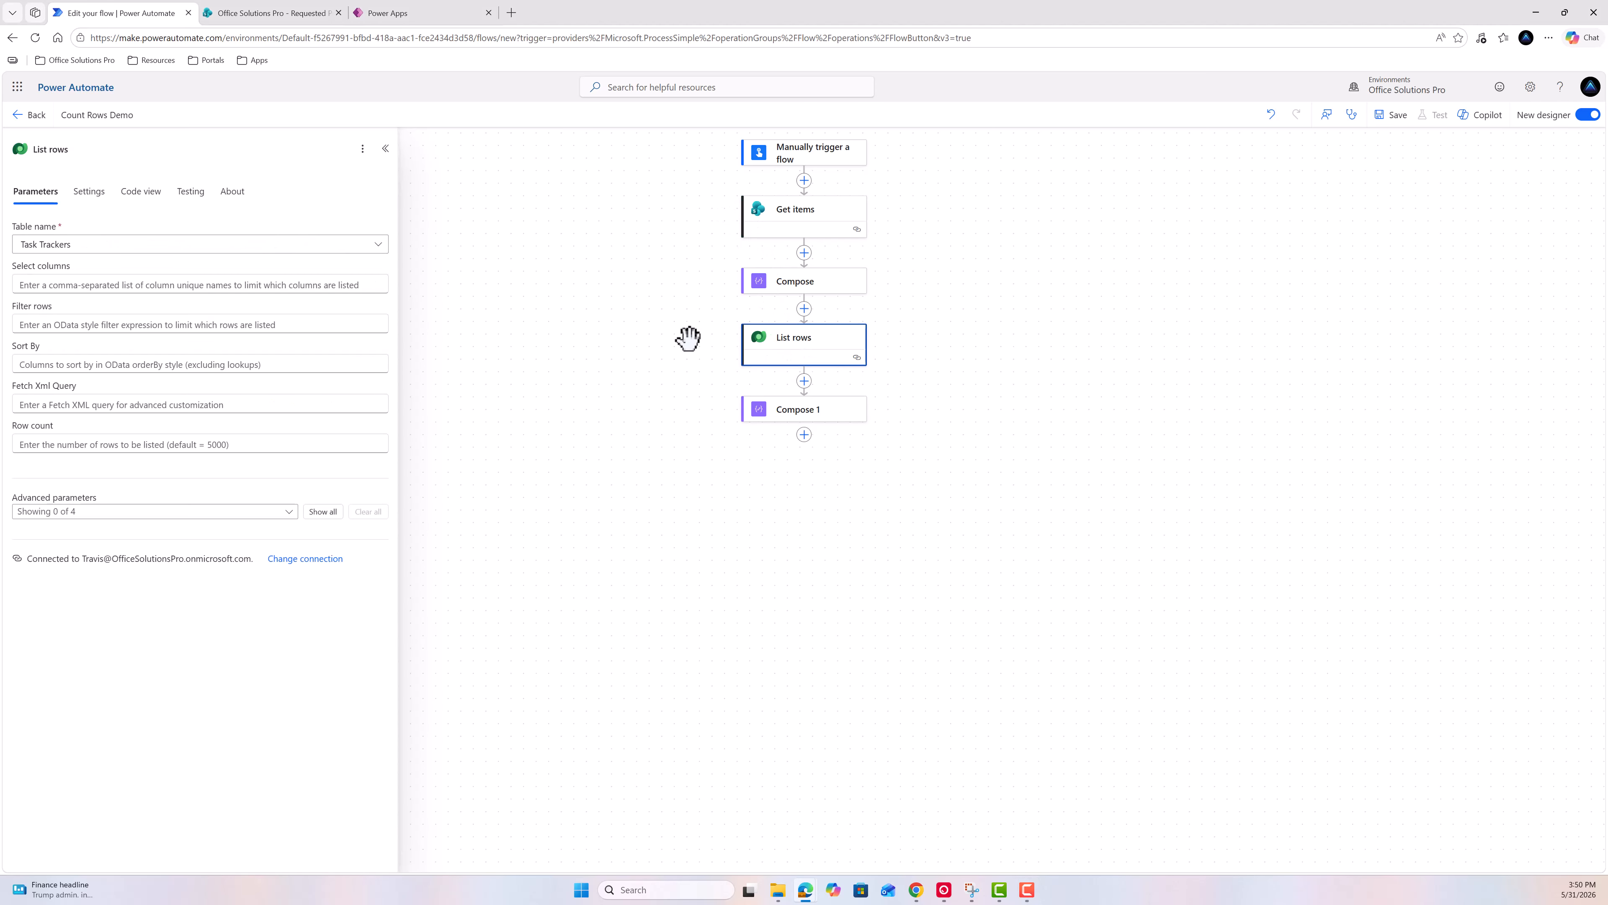
pyautogui.click(90, 193)
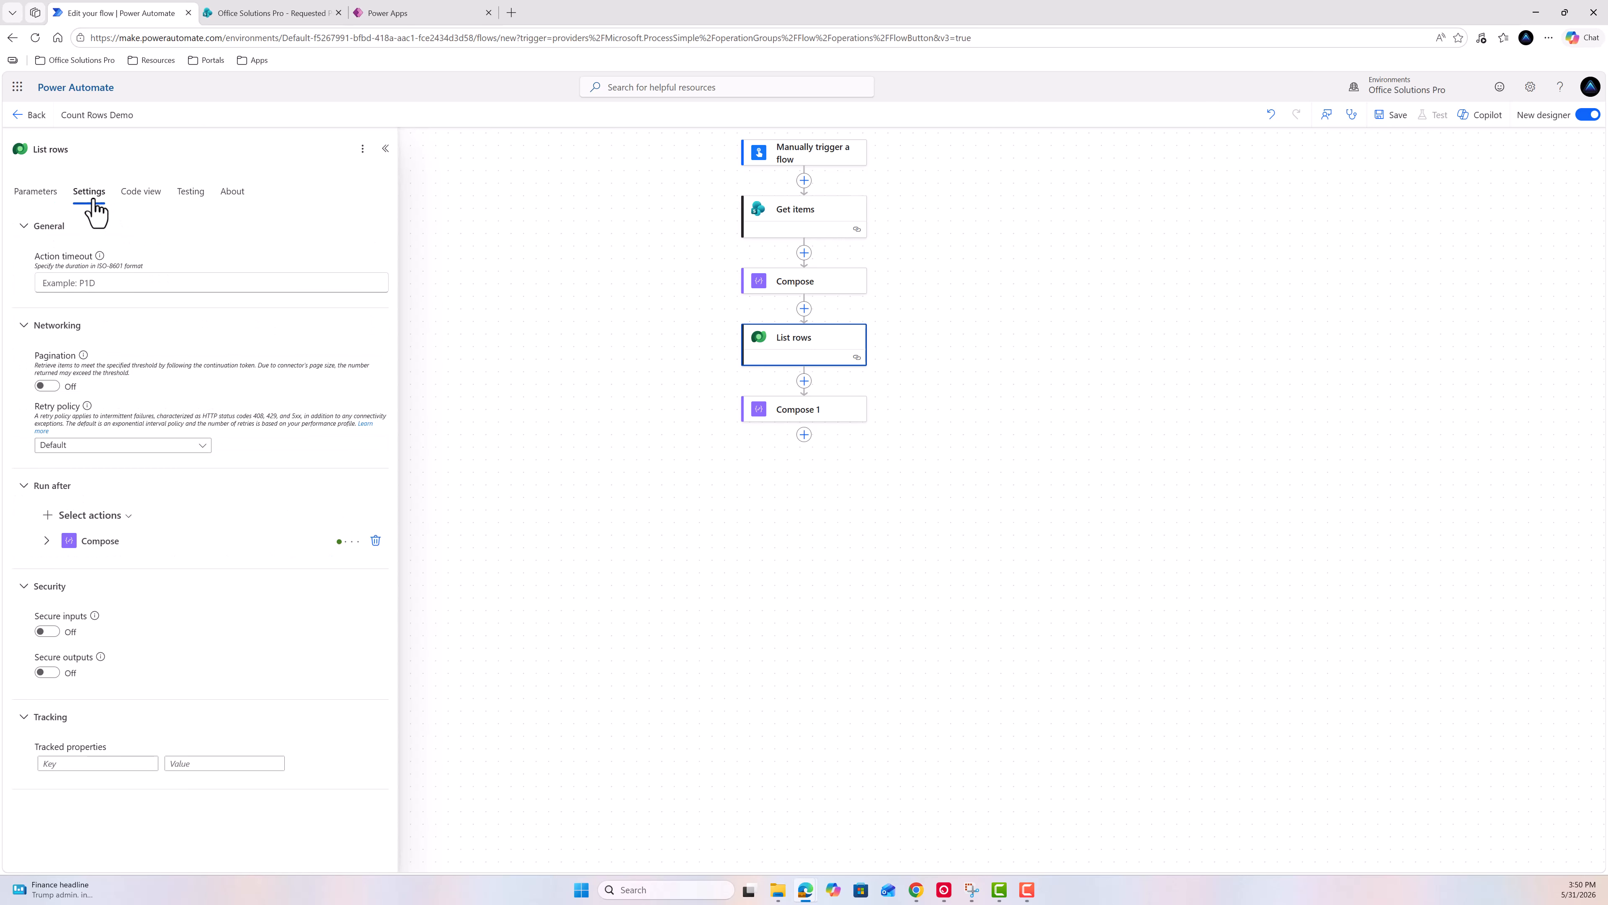
pyautogui.click(47, 386)
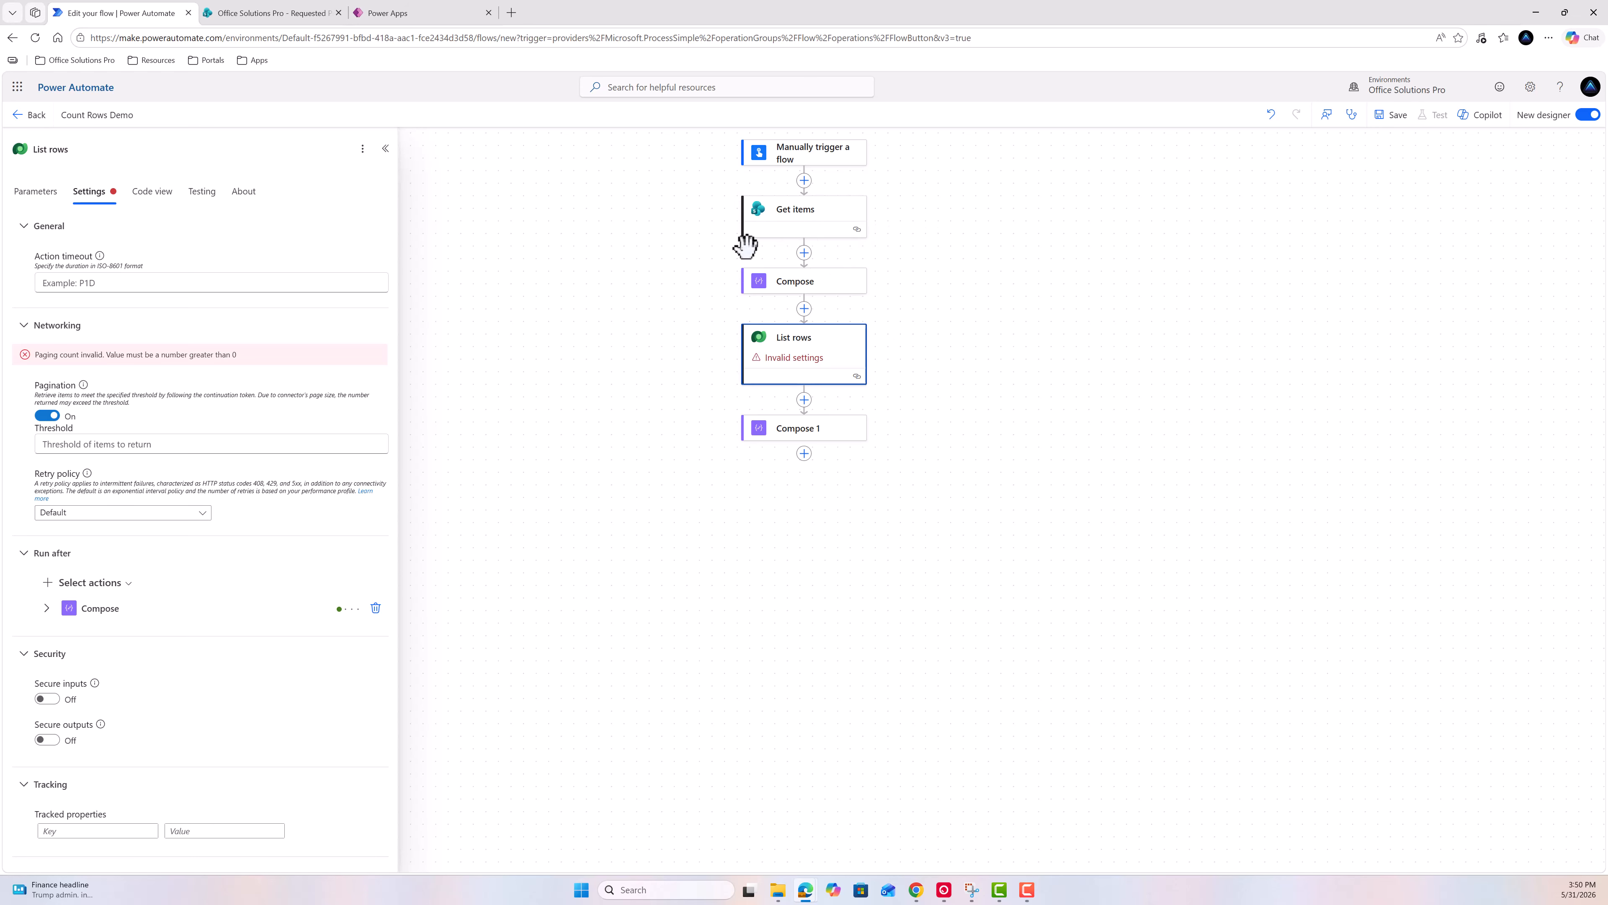
# Show all advanced parameters of the Get items action to examine its filter and top count options.
pyautogui.click(780, 231)
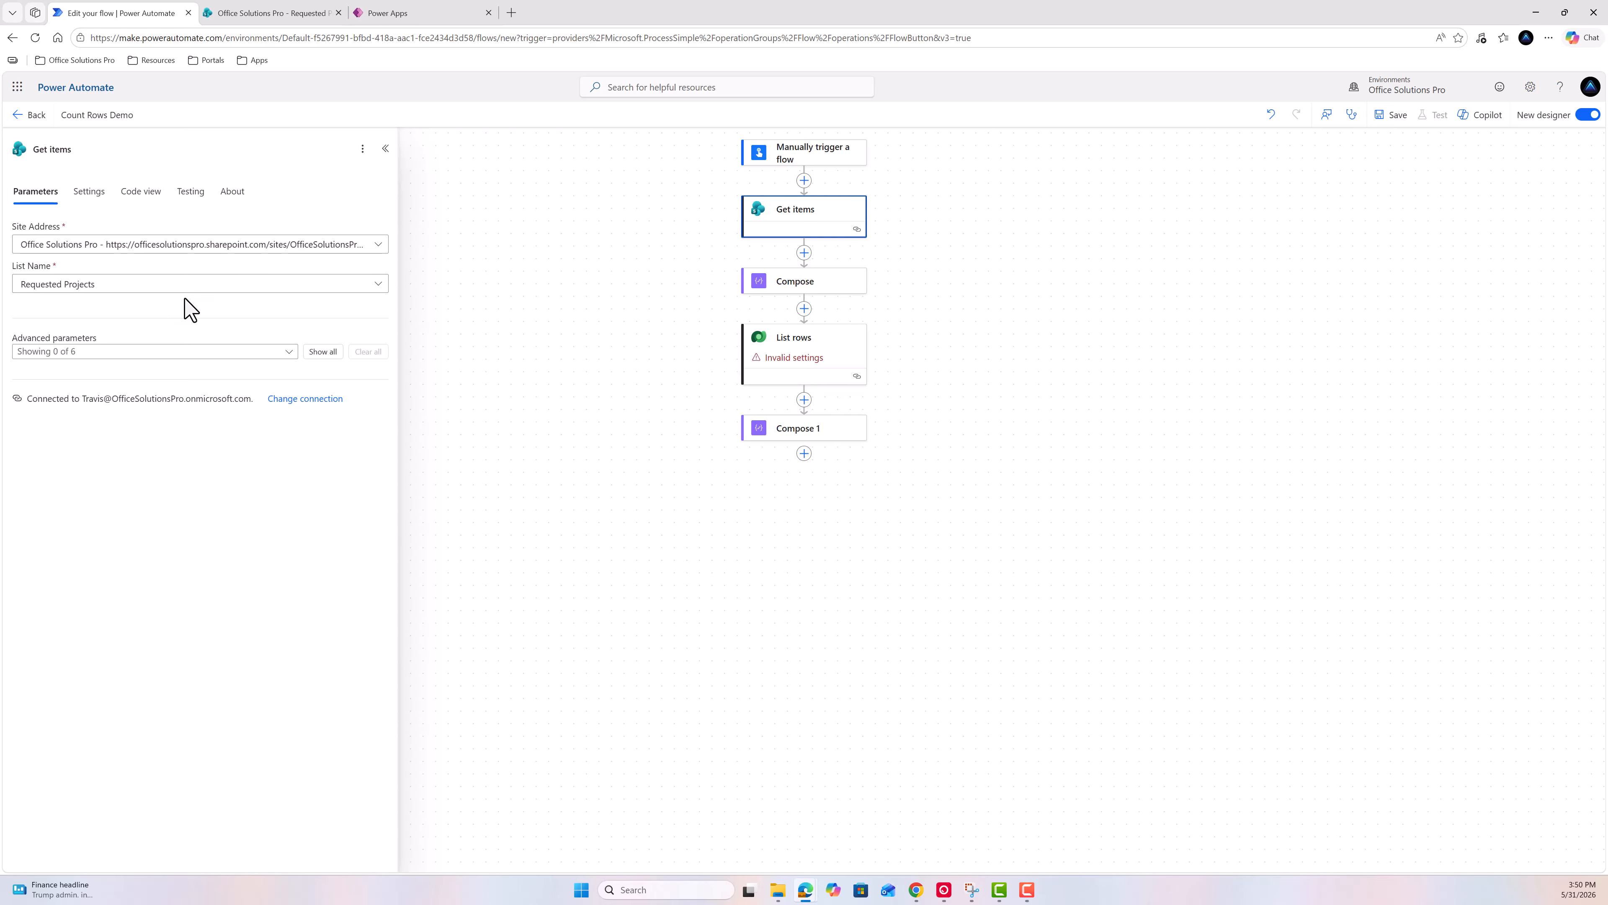
pyautogui.click(319, 352)
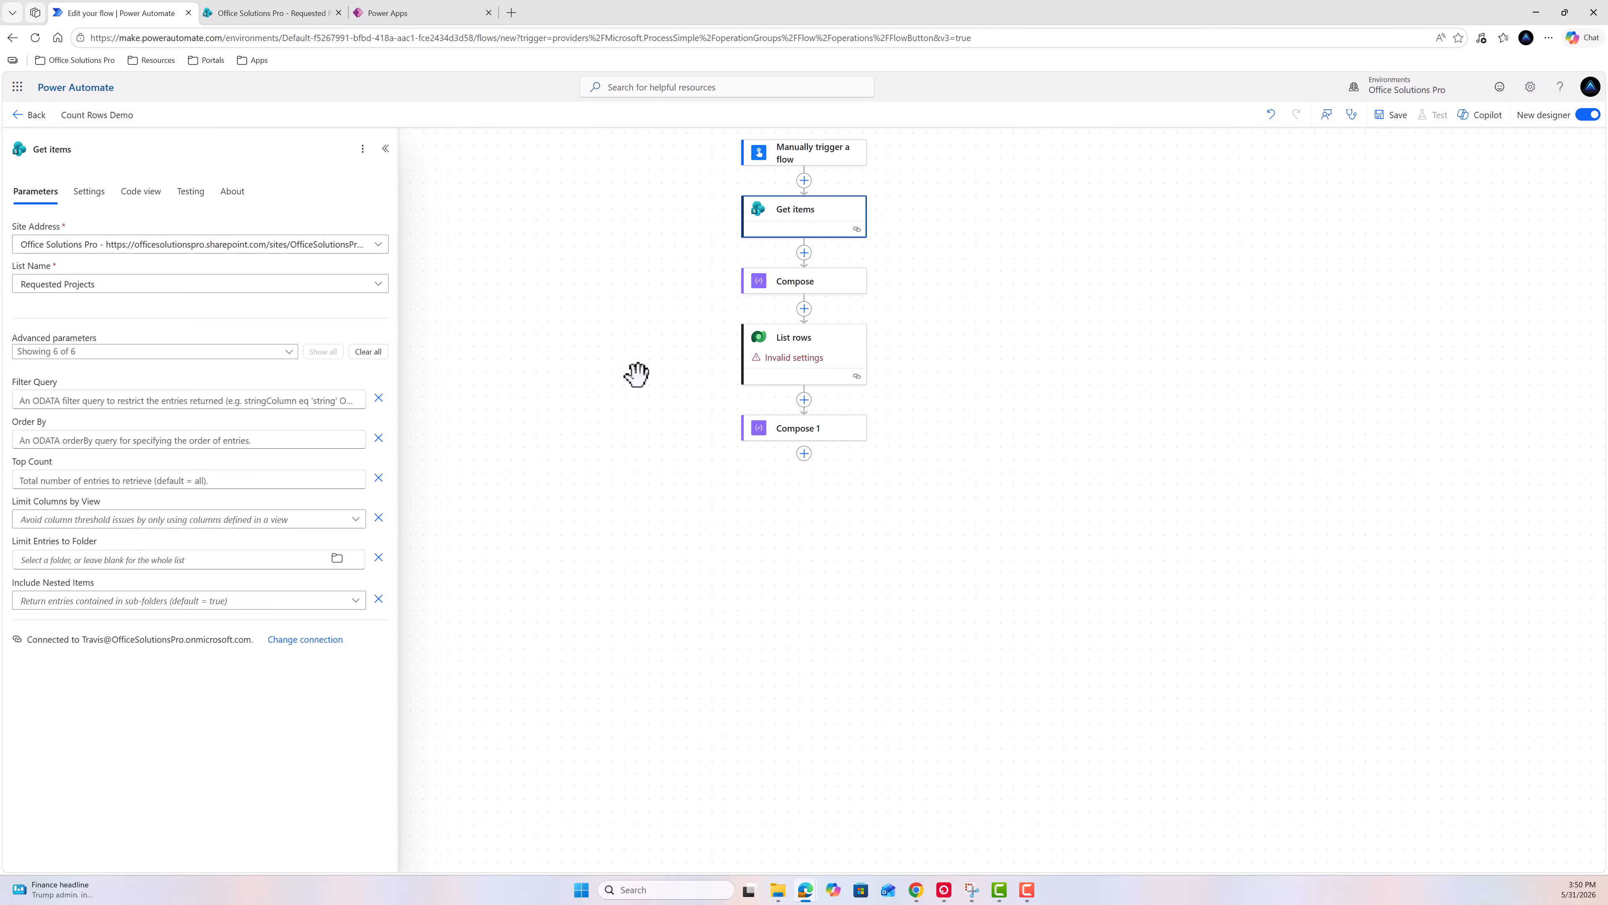
# Turn pagination off again for the List rows action and return to its parameters.
pyautogui.click(783, 371)
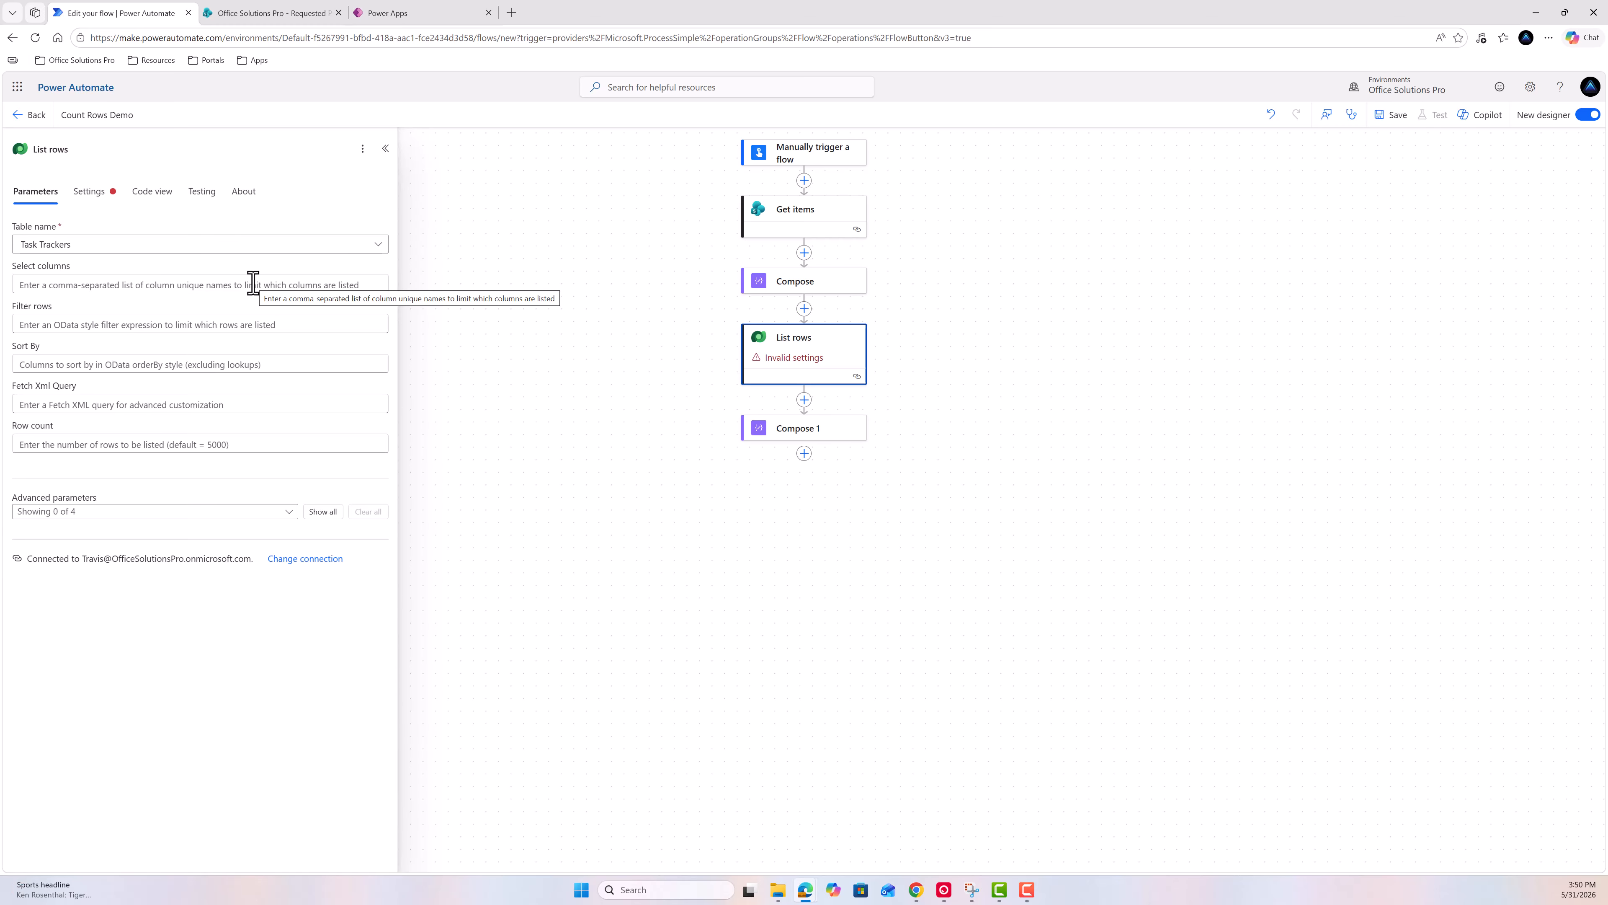
pyautogui.click(88, 191)
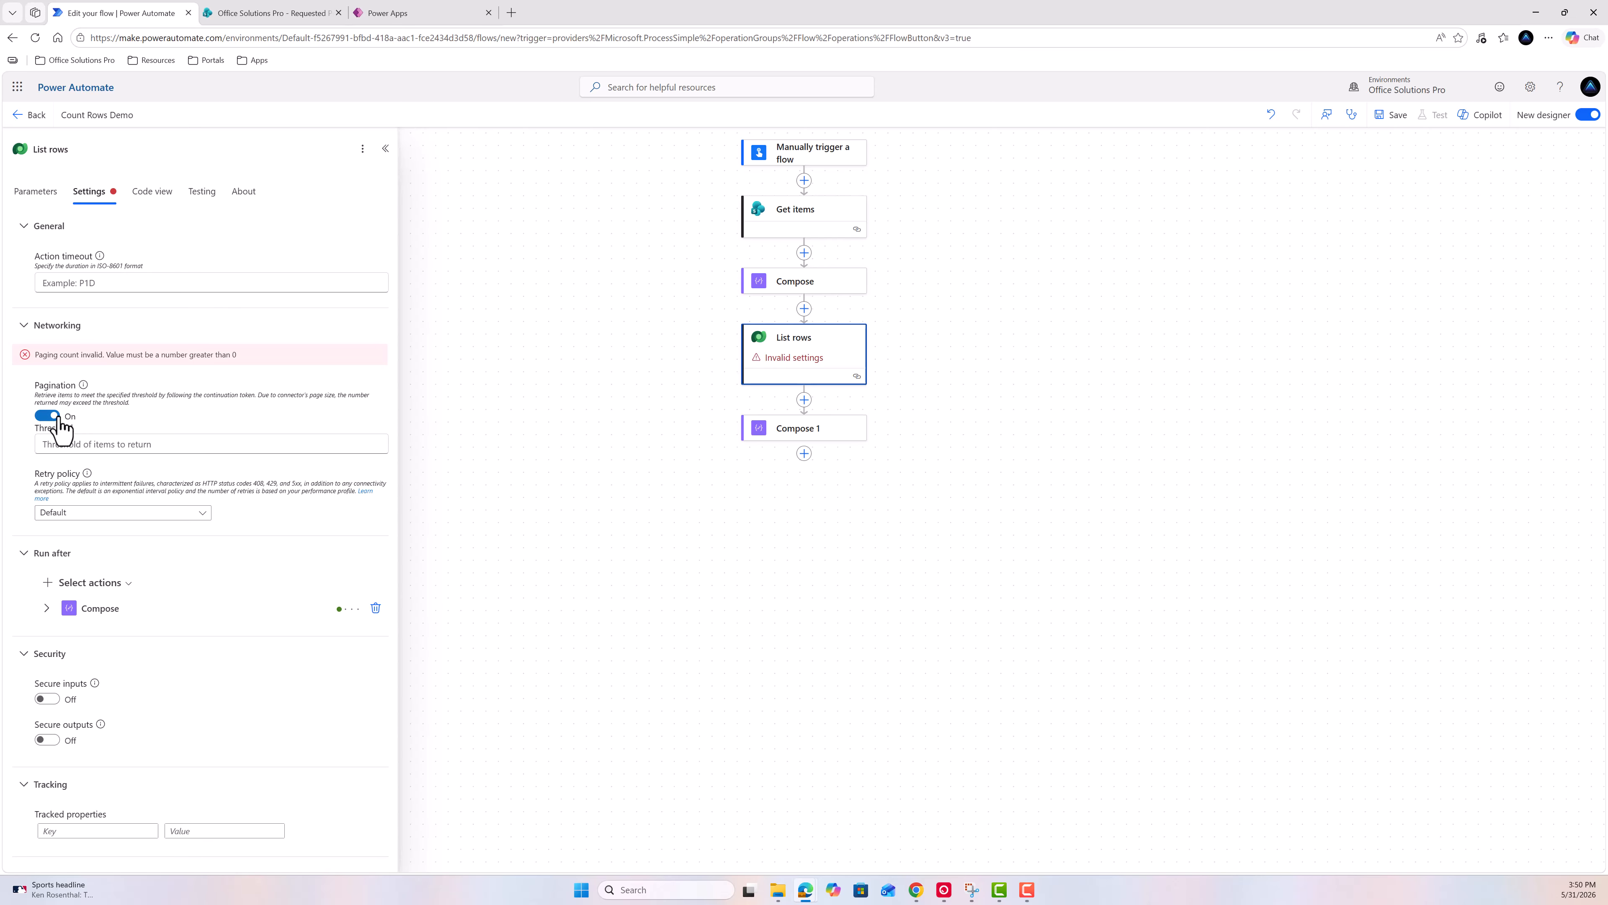
pyautogui.click(51, 417)
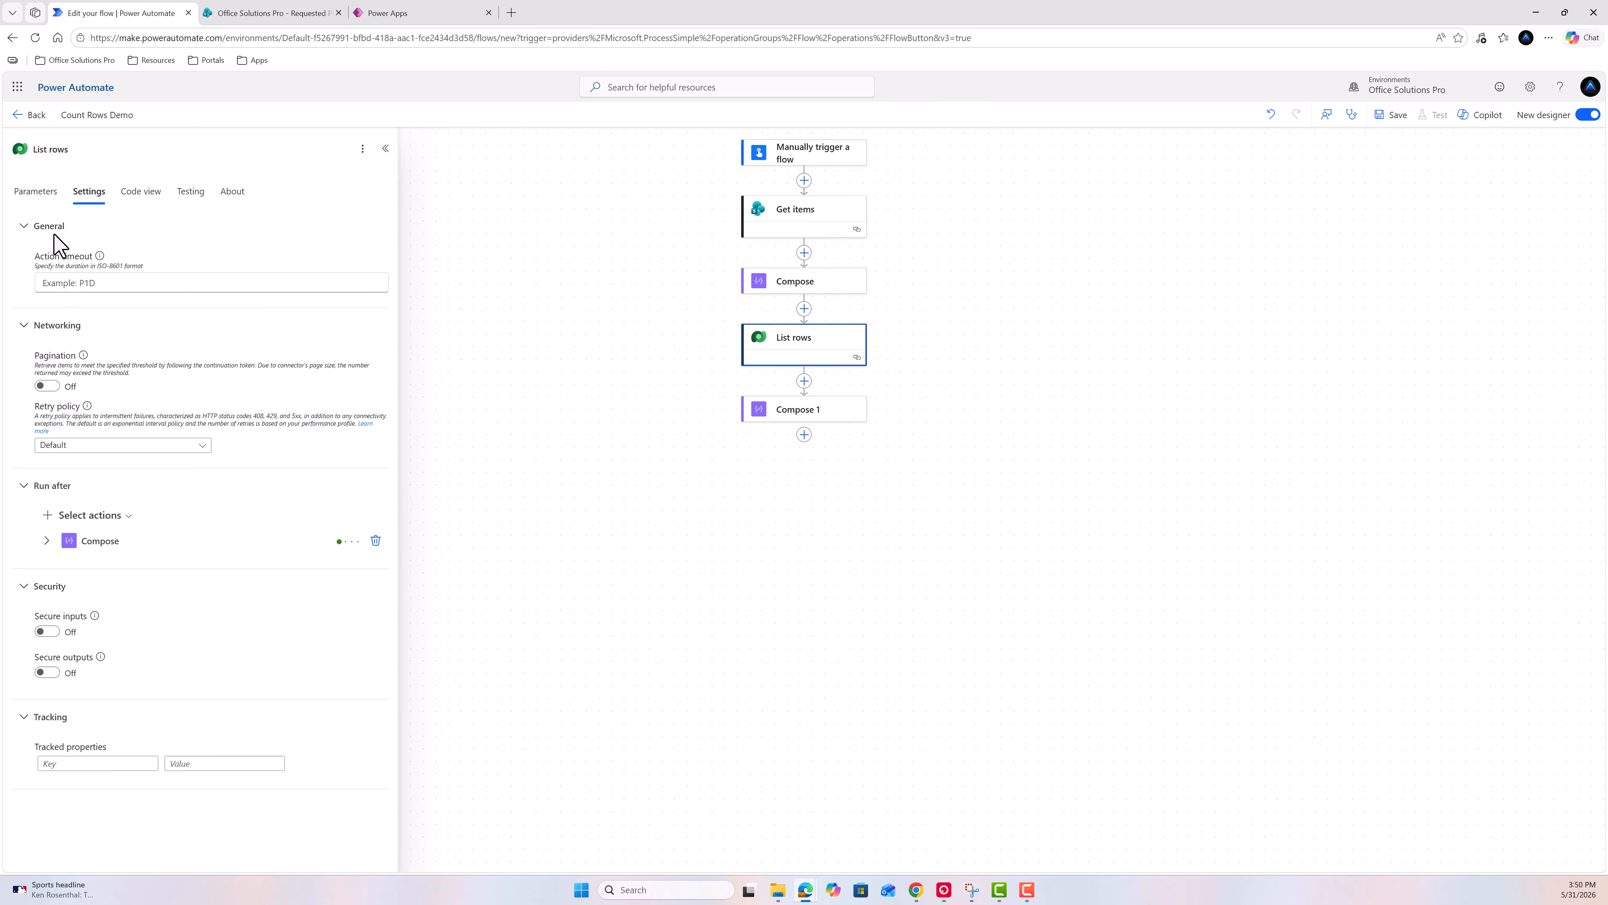
pyautogui.click(34, 192)
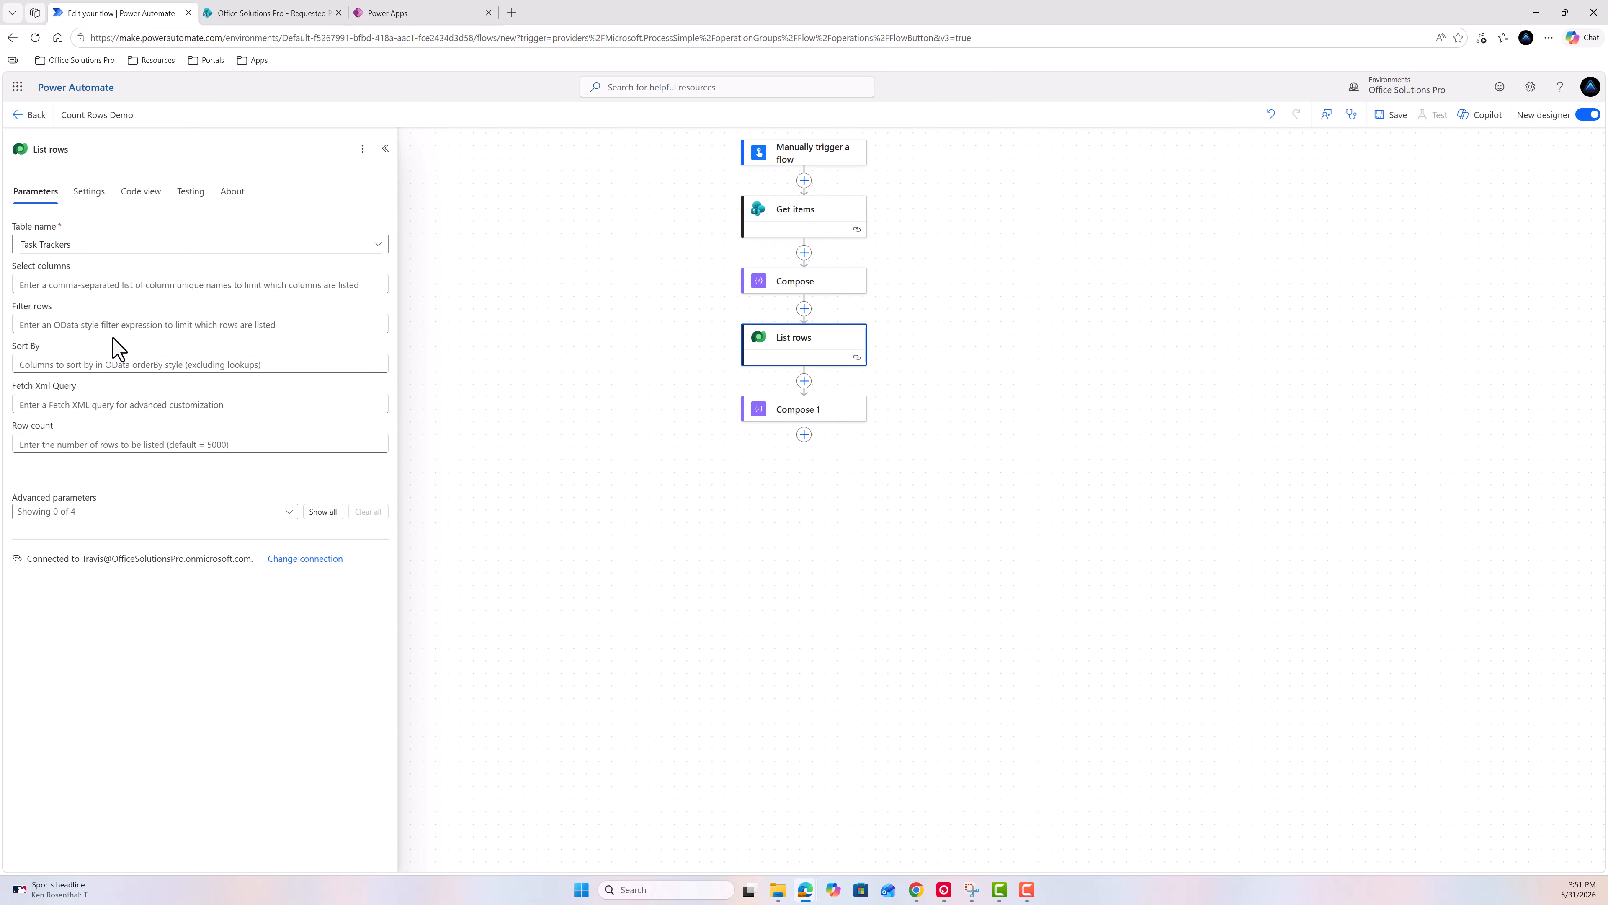